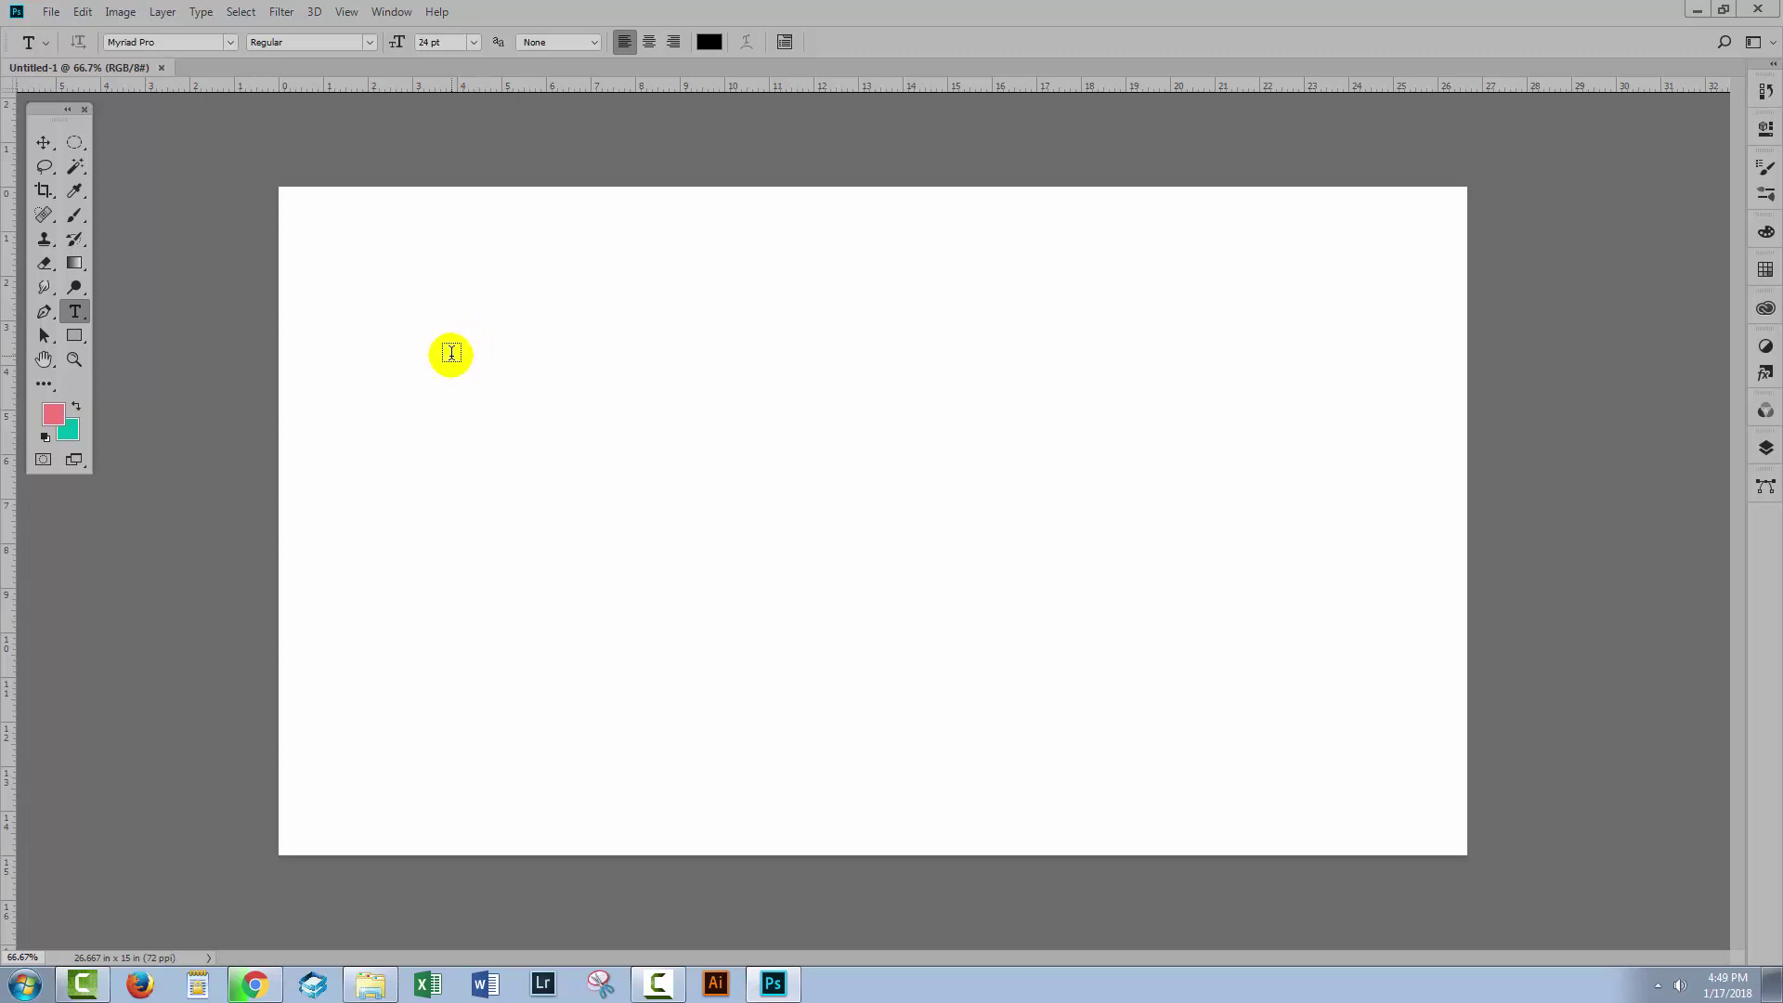
Place a text point and set Myriad Pro Bold, 300 pt, with the pink foreground colour.
click(452, 353)
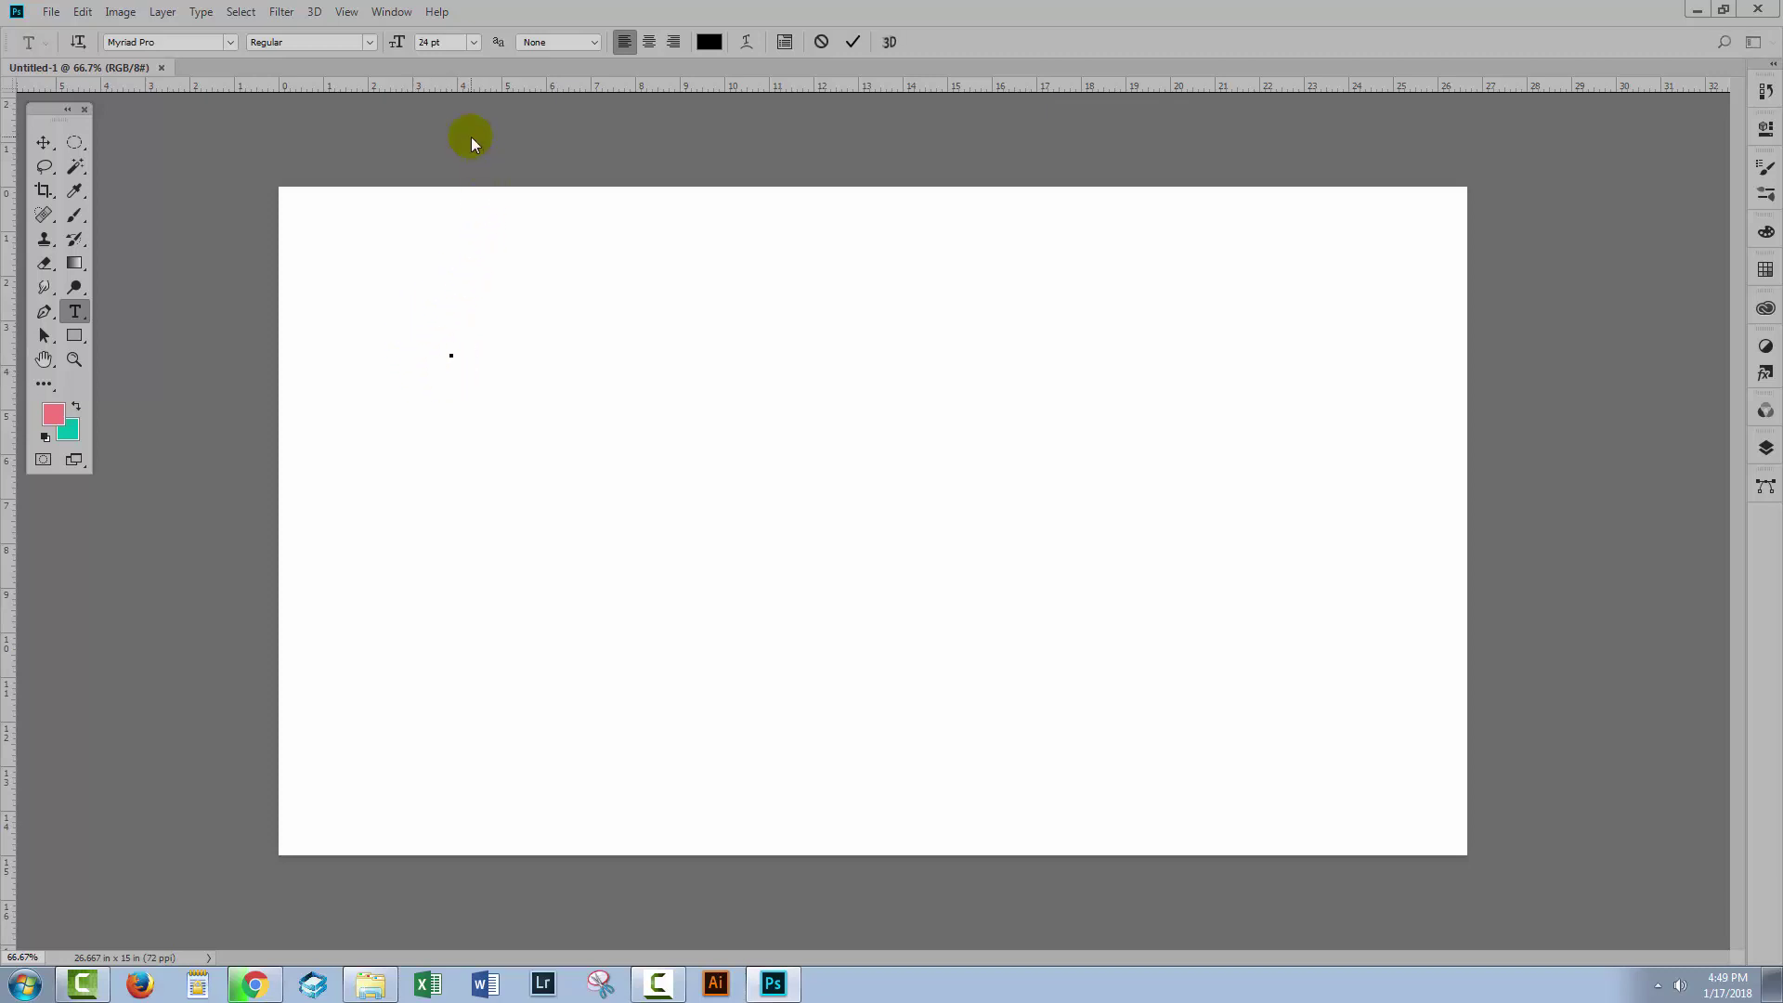
click(434, 41)
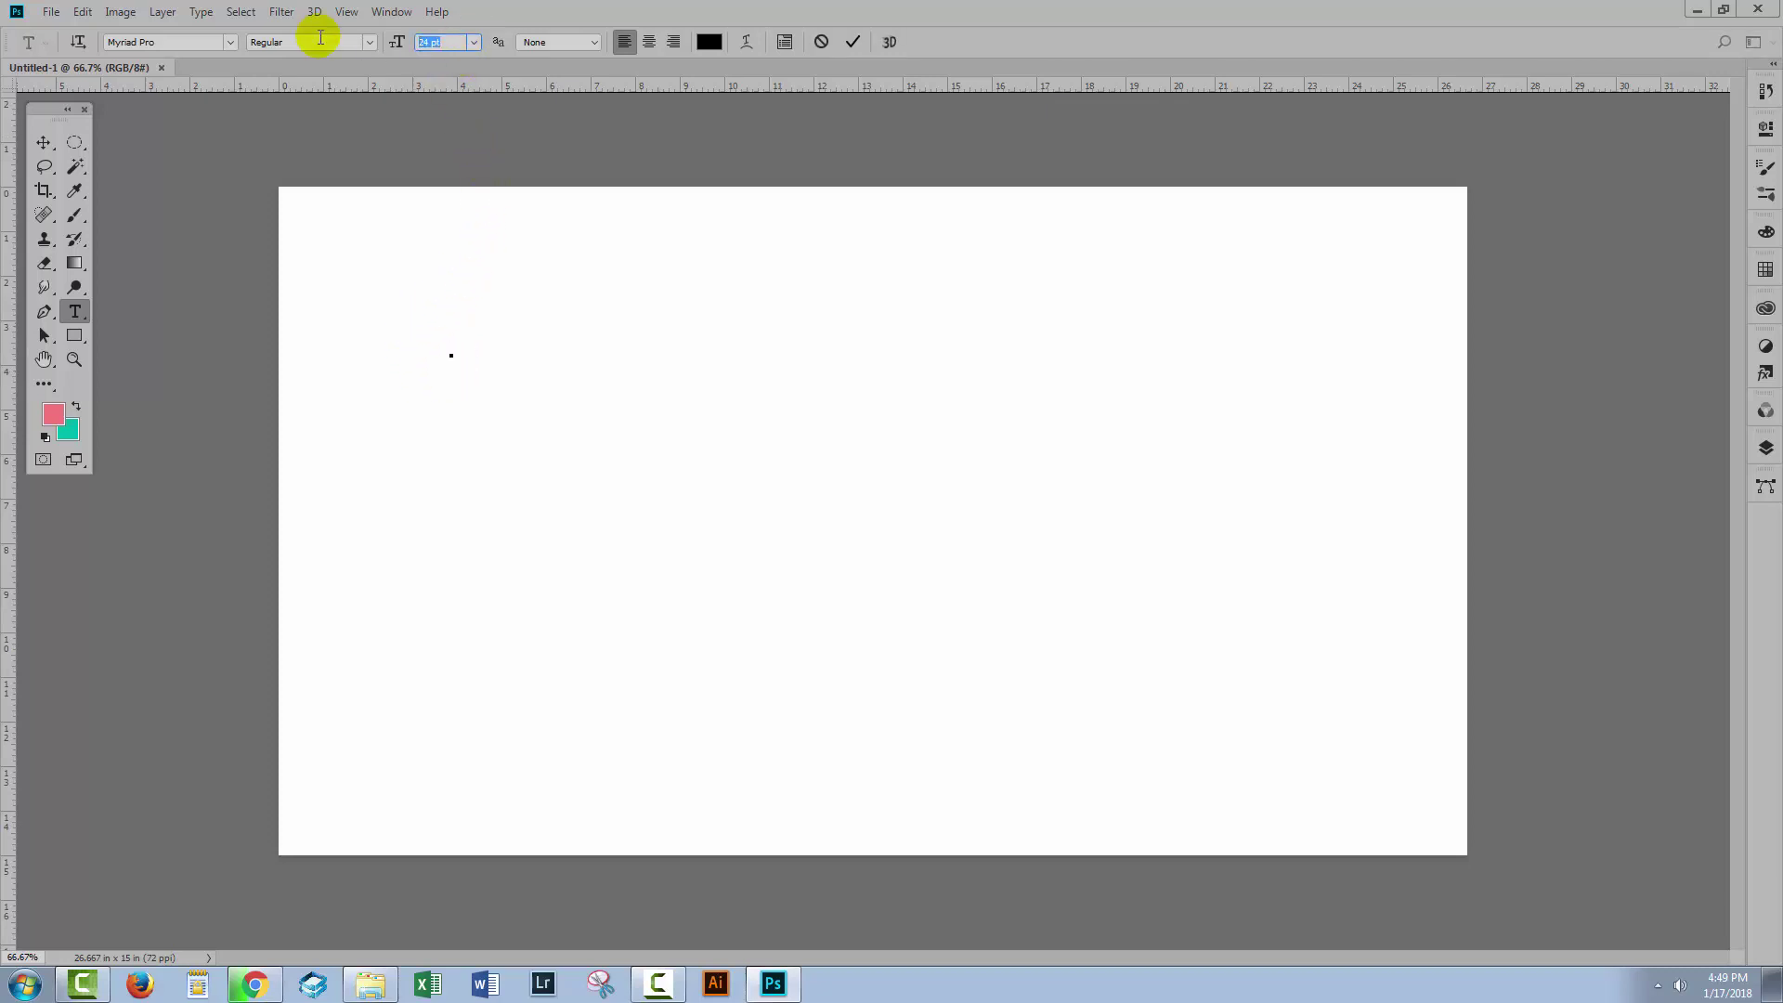
text(300)
key(Tab)
click(370, 42)
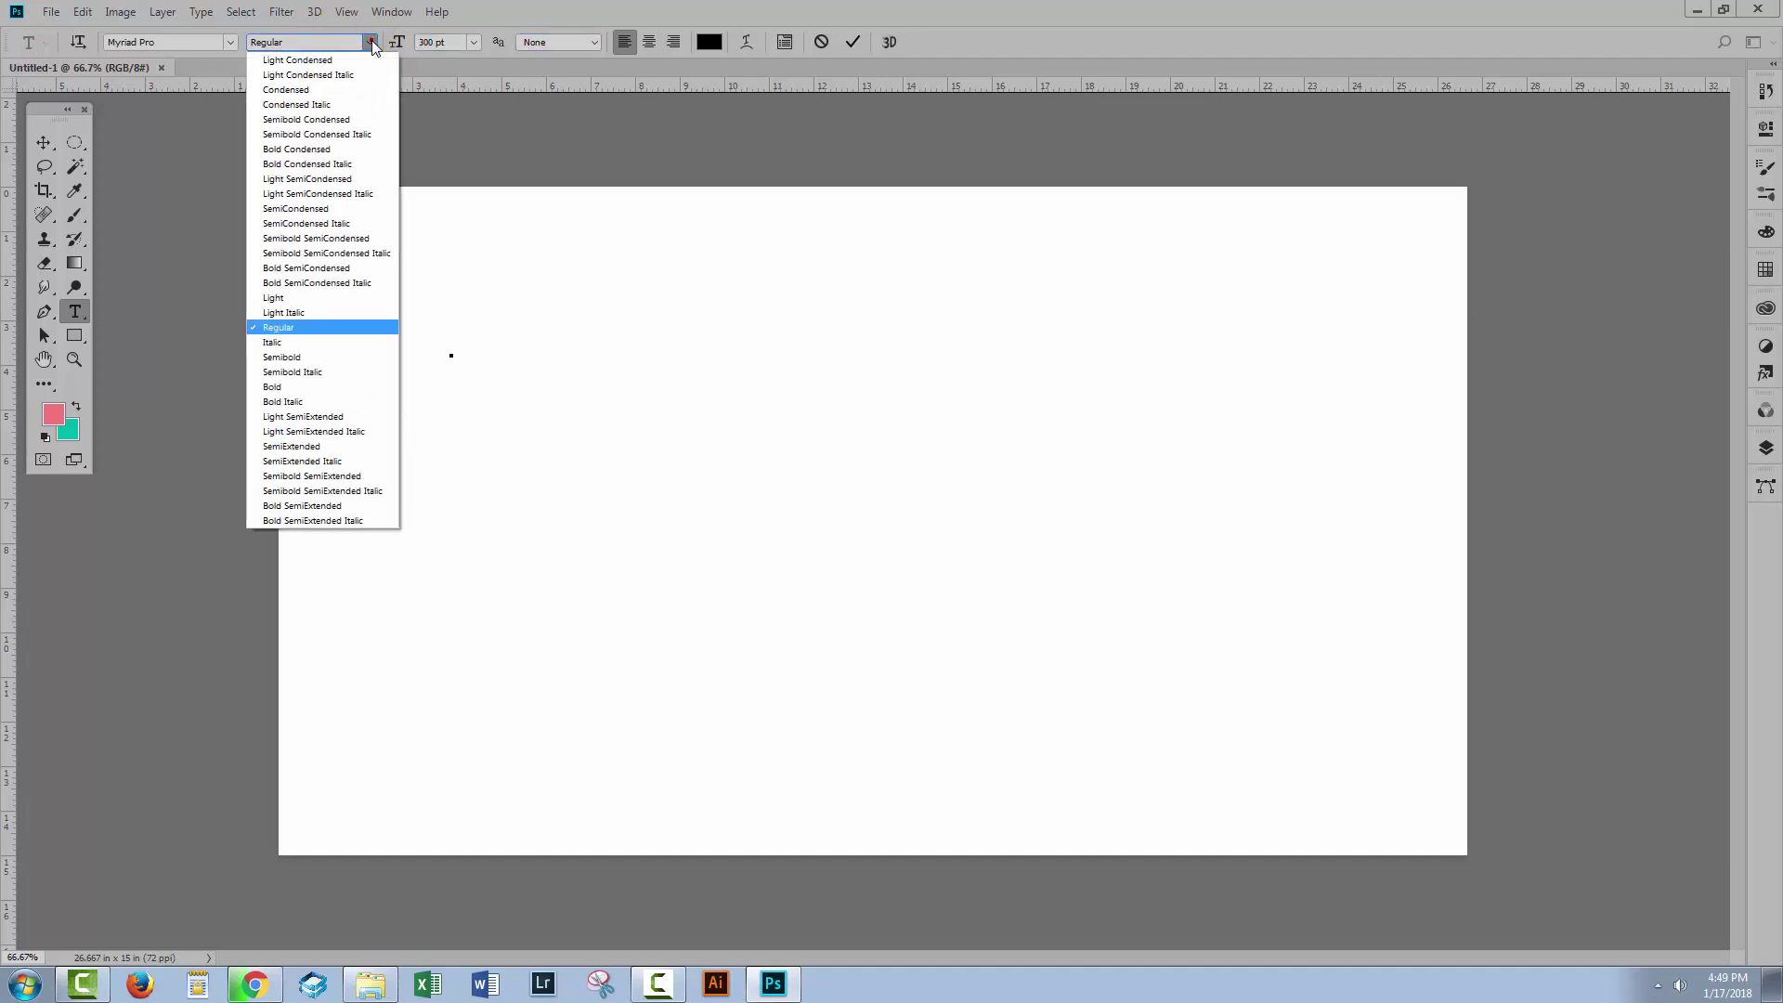
click(304, 386)
click(708, 43)
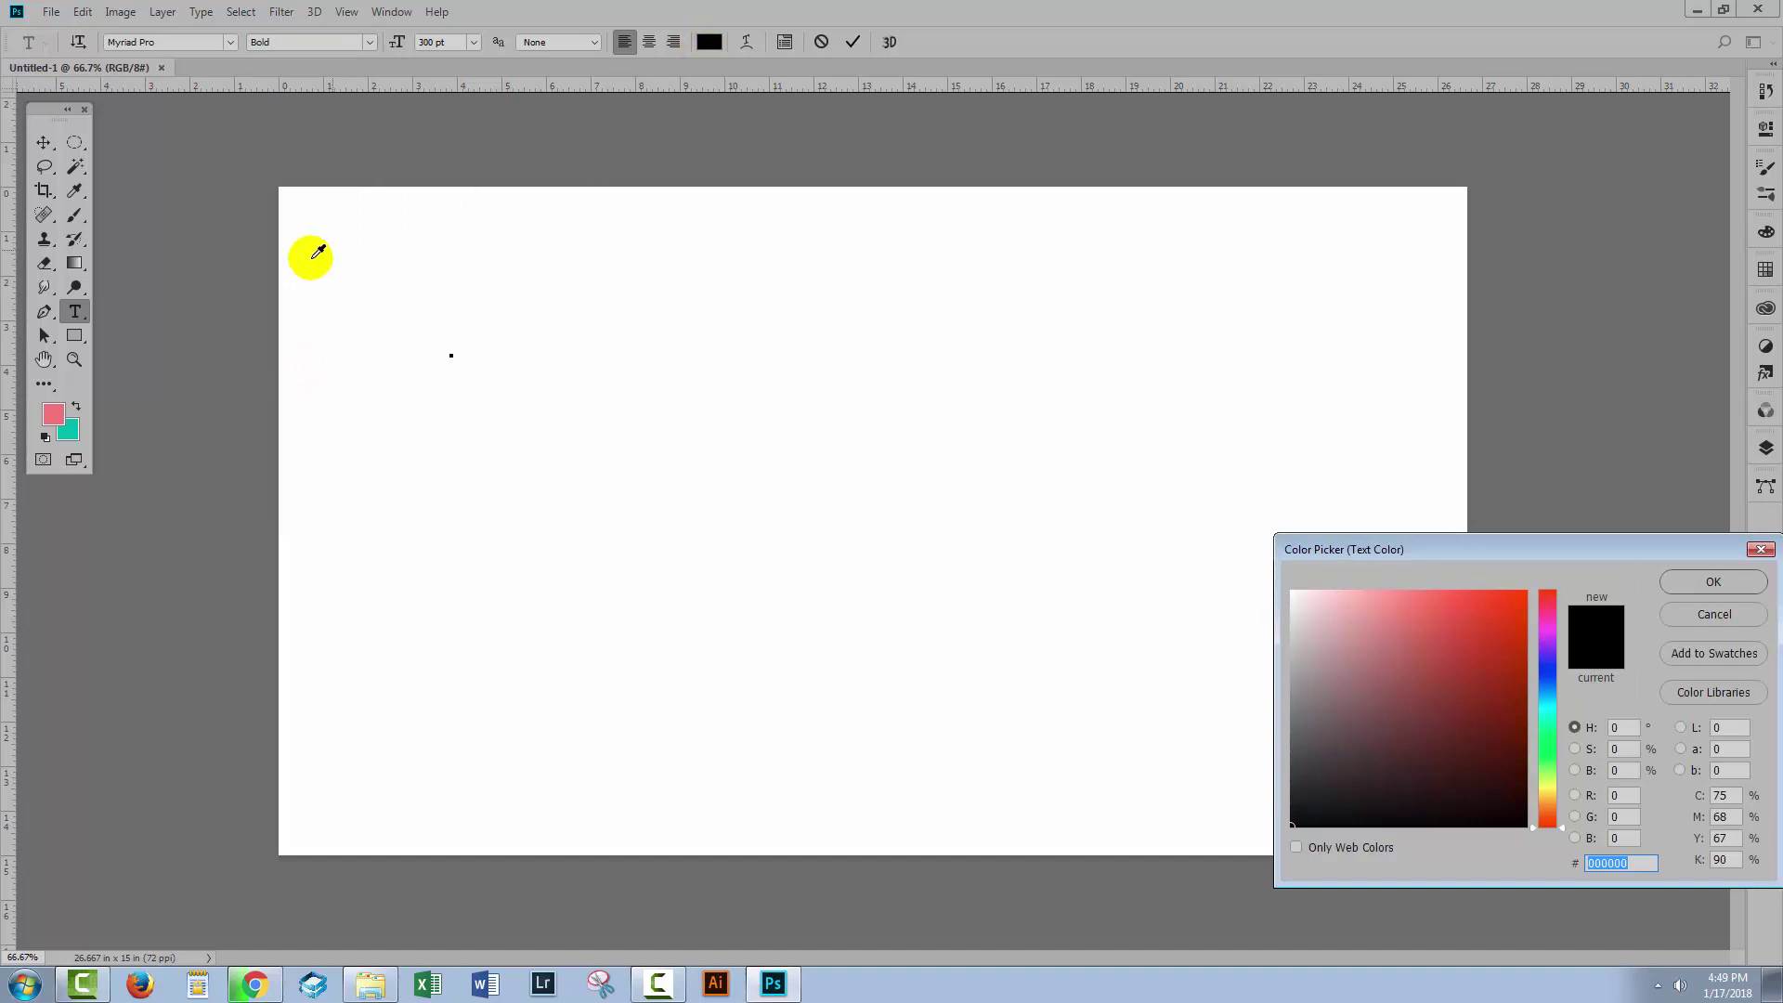
click(53, 412)
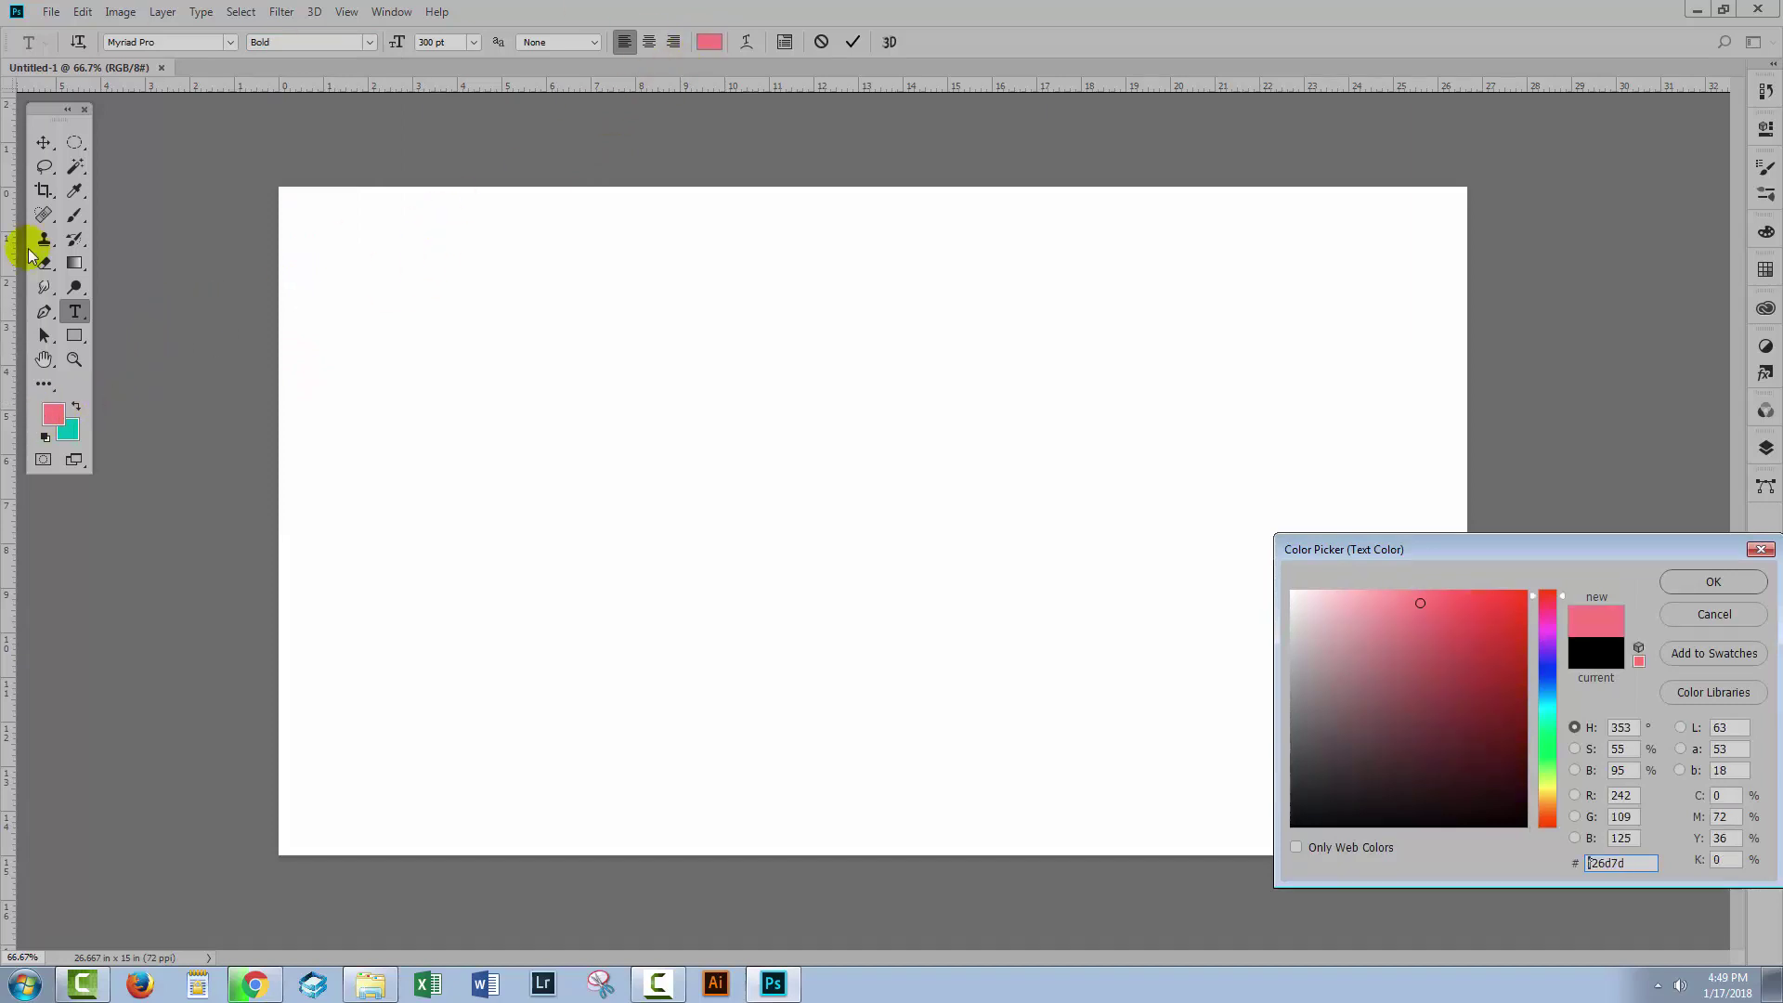
Confirm the pink colour and commit the typed 'ABC' as a text layer.
click(1693, 581)
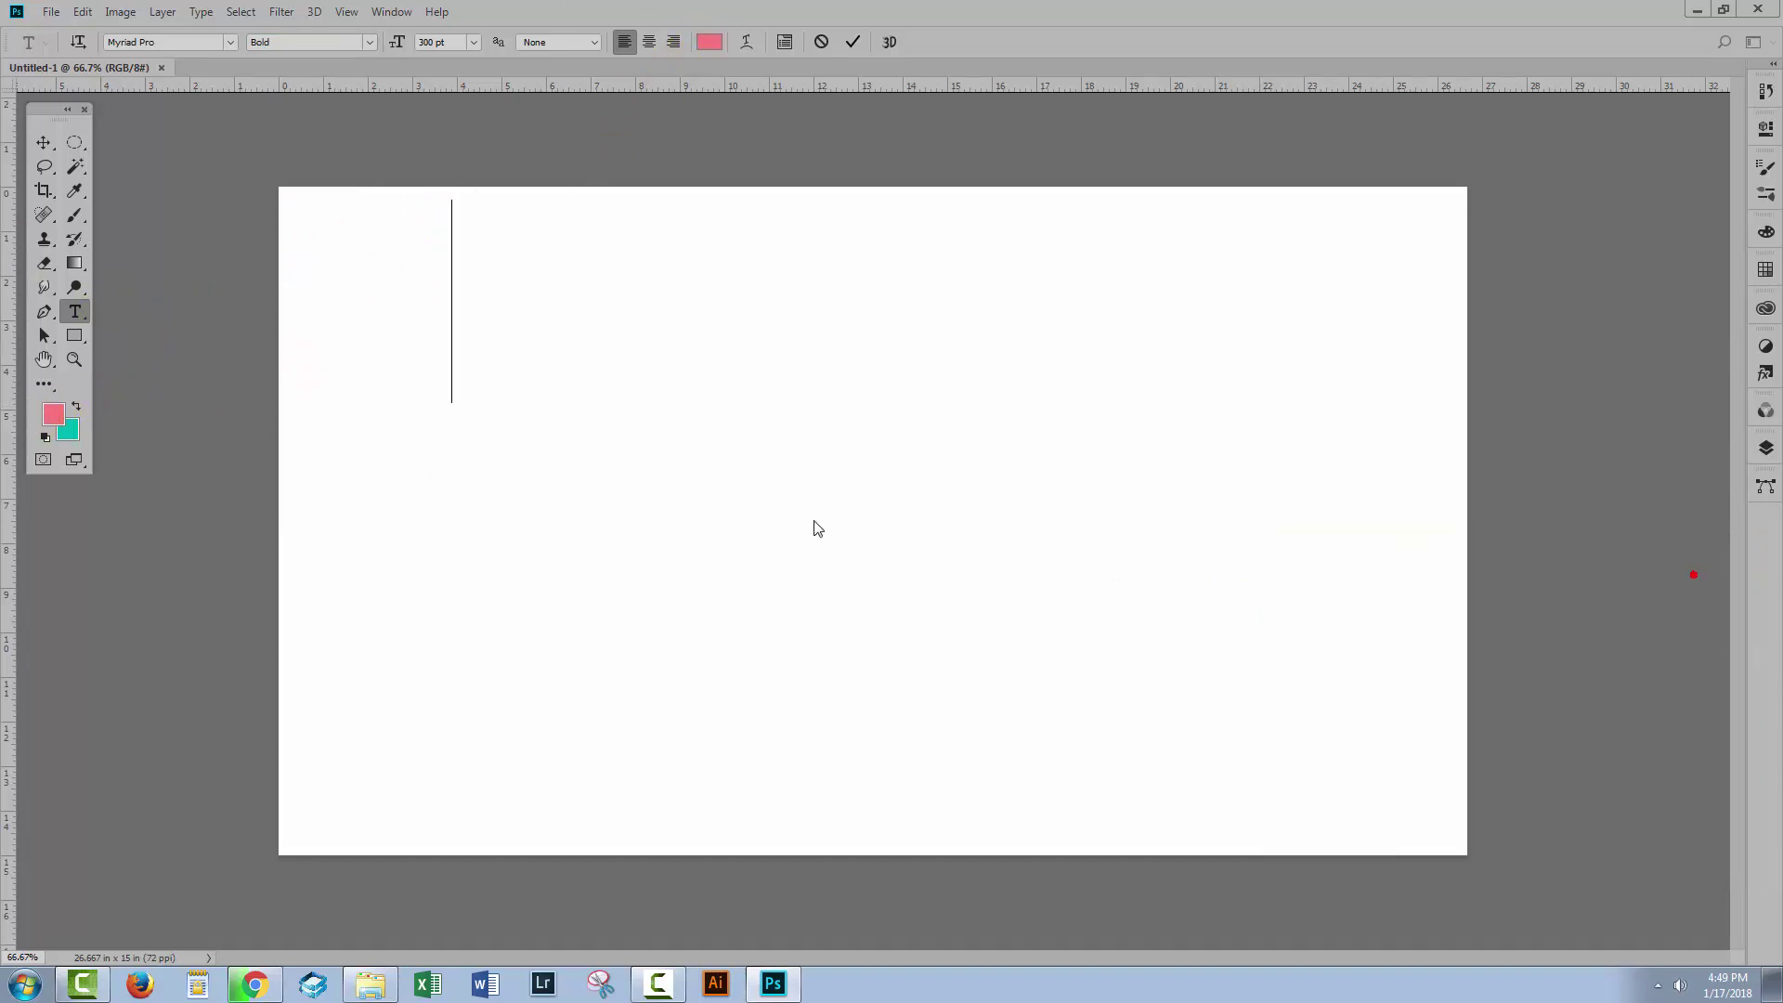
text(A)
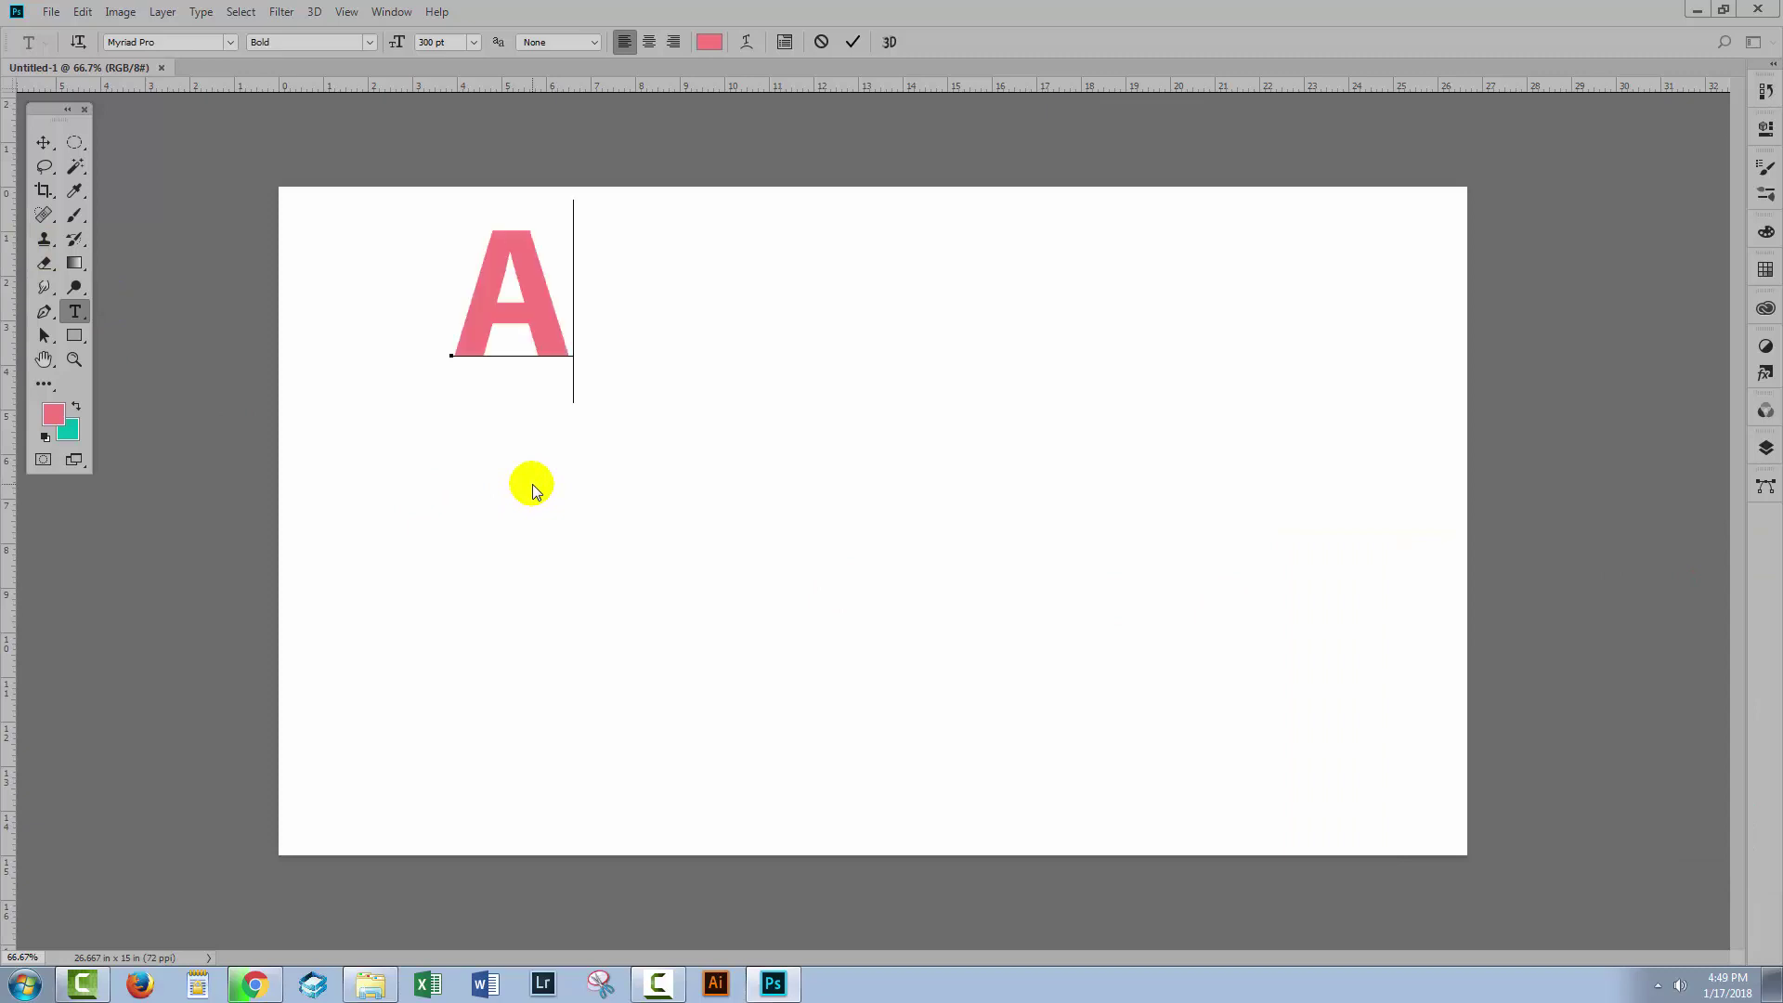
text(BC)
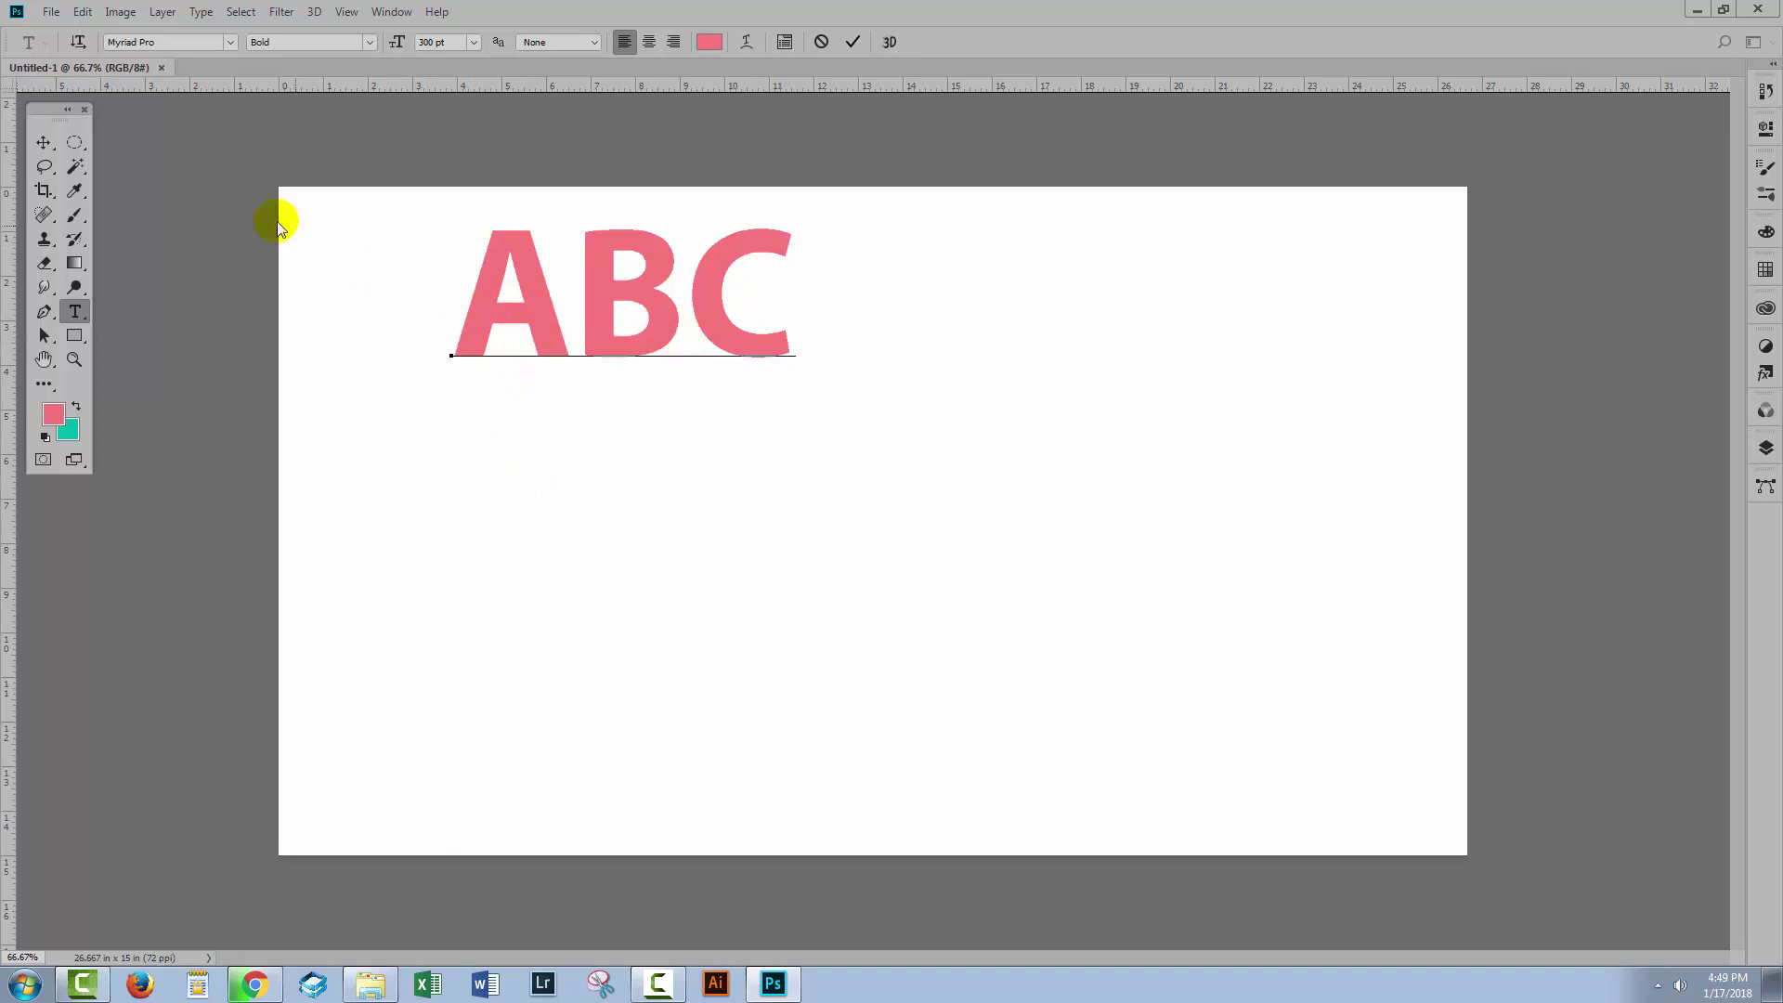
click(44, 142)
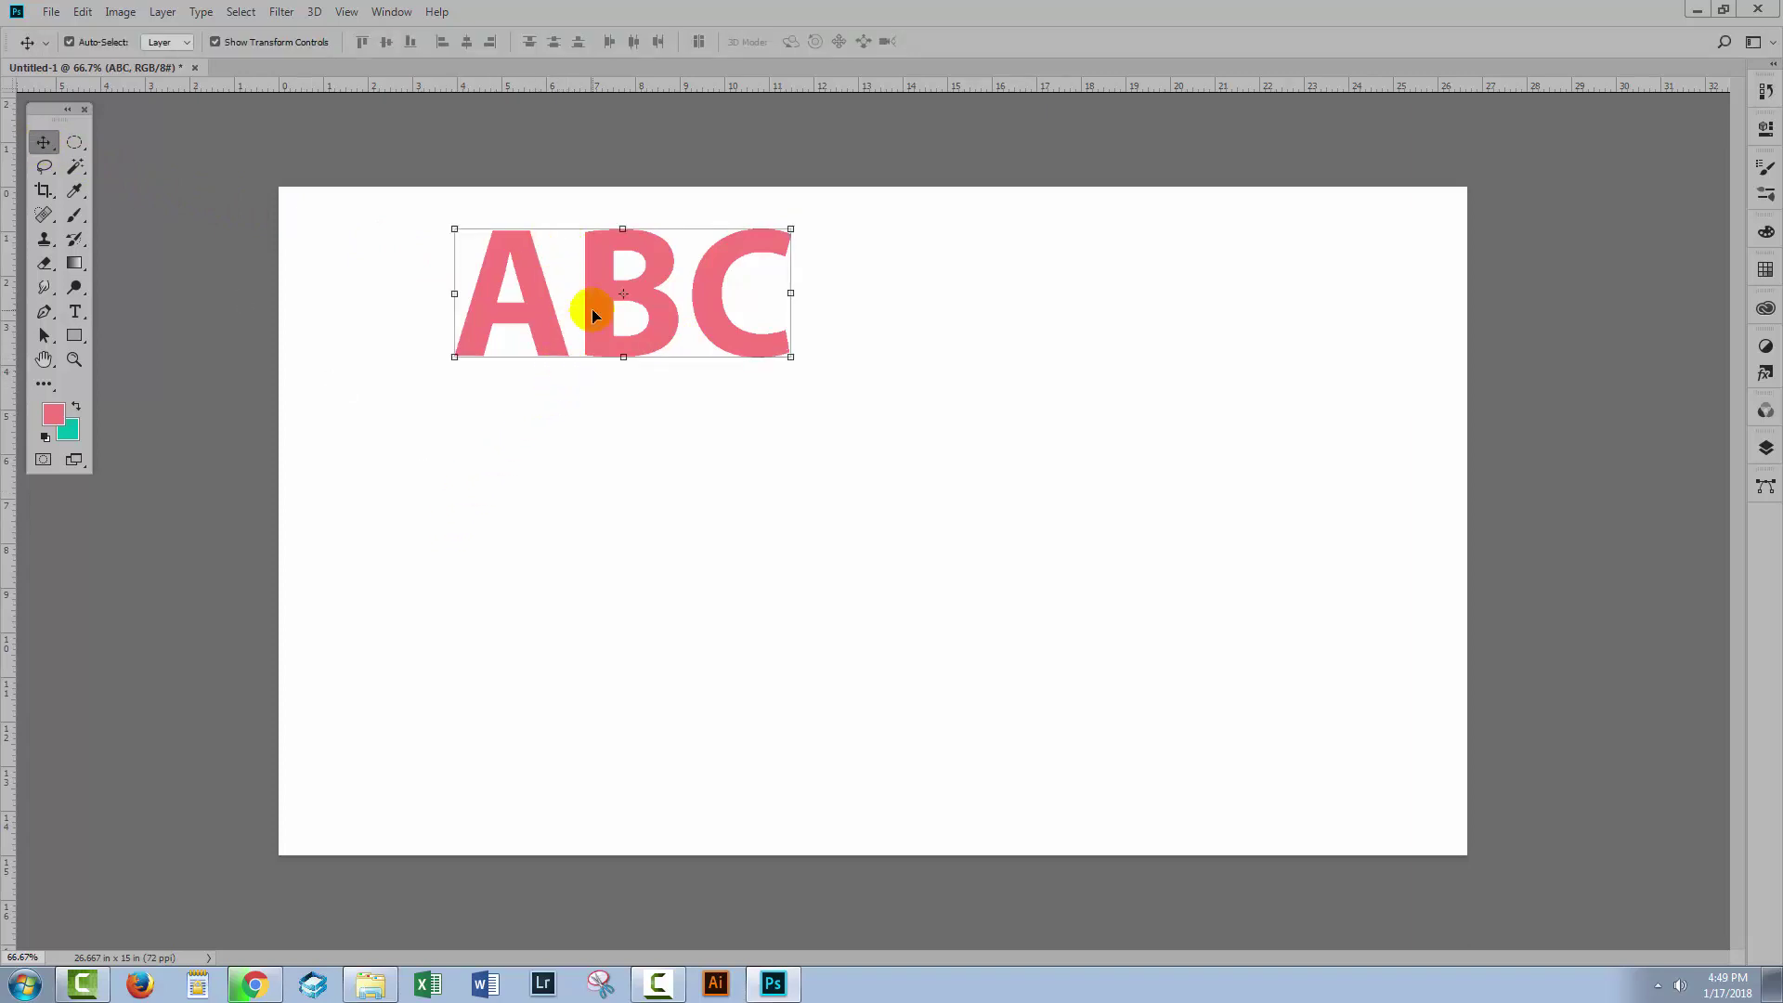
Save the current Type tool settings as the preset 'Pink Myriad Pro Bold'.
click(77, 310)
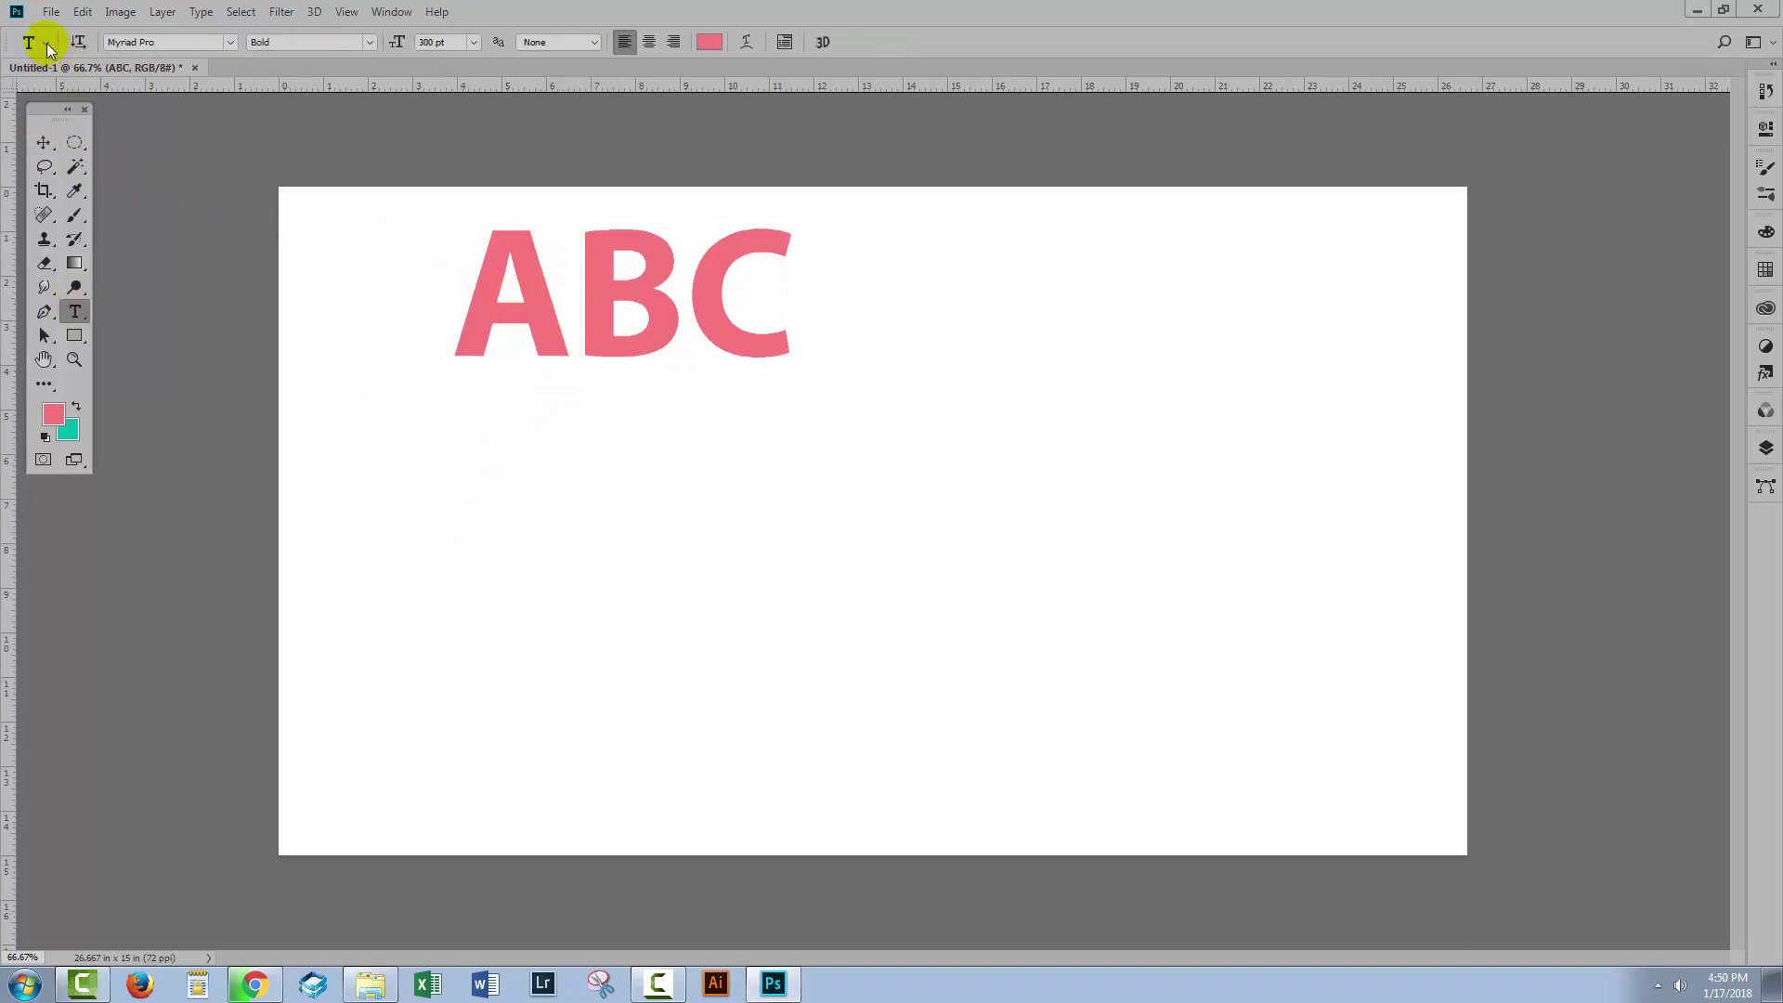
click(47, 43)
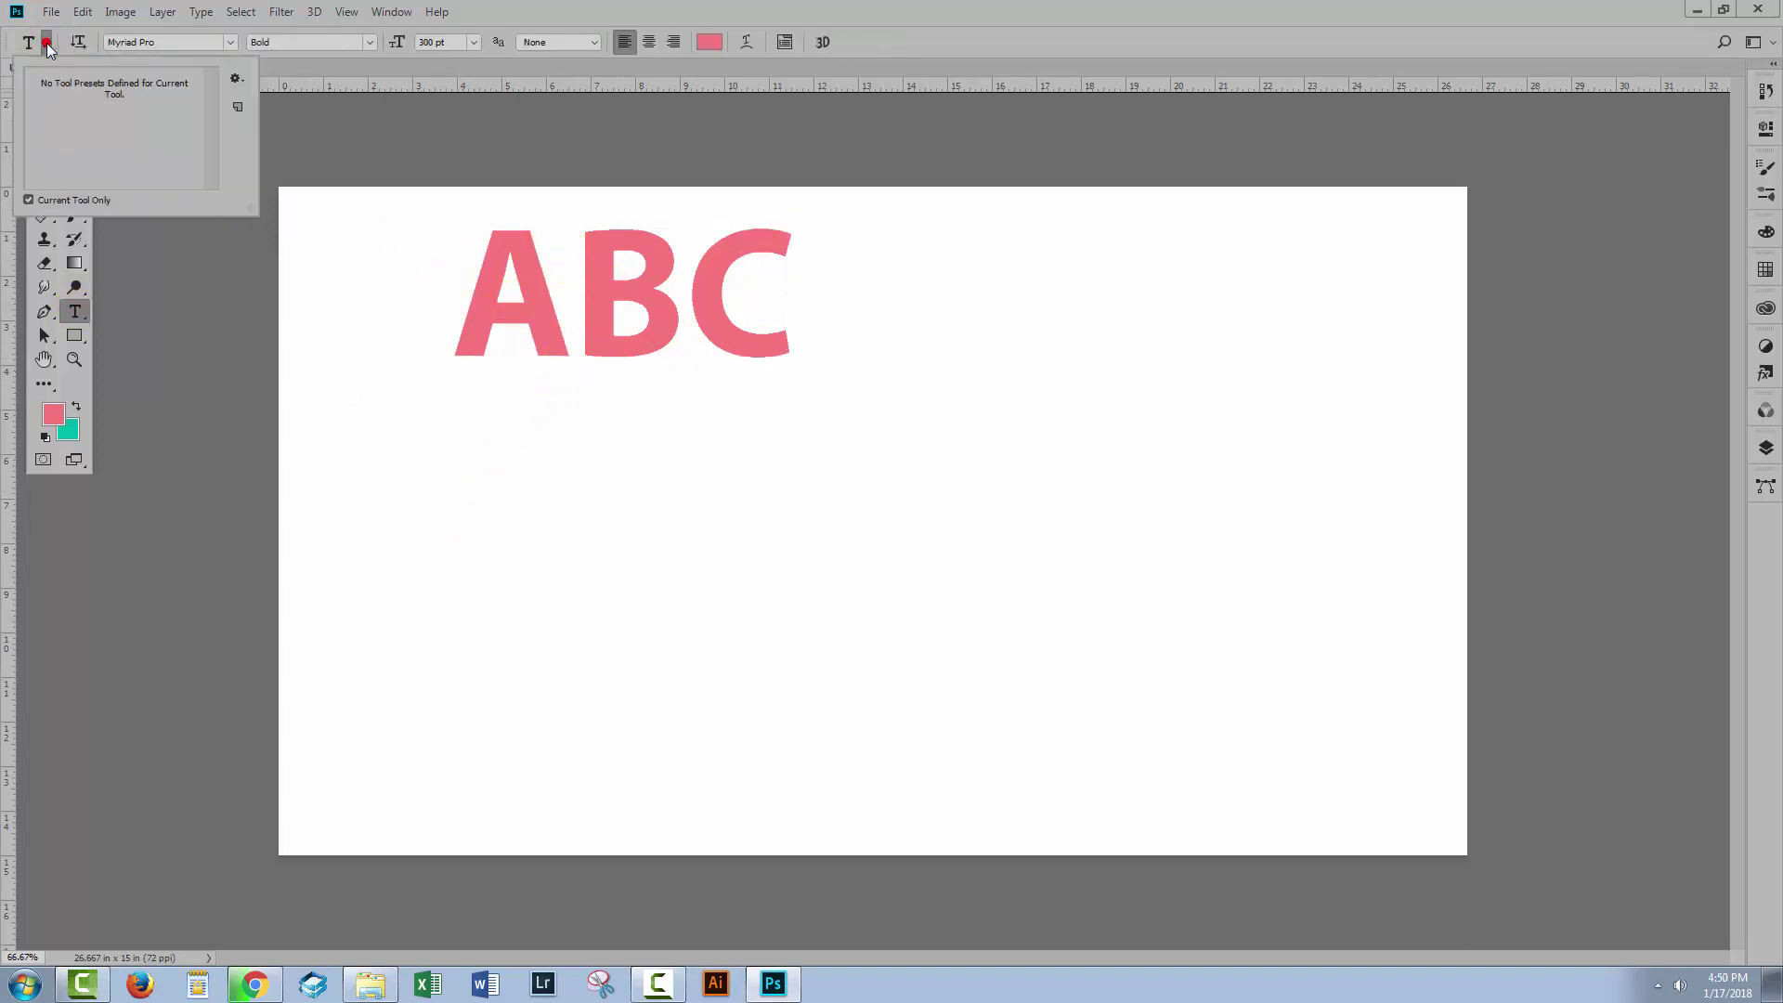
click(238, 108)
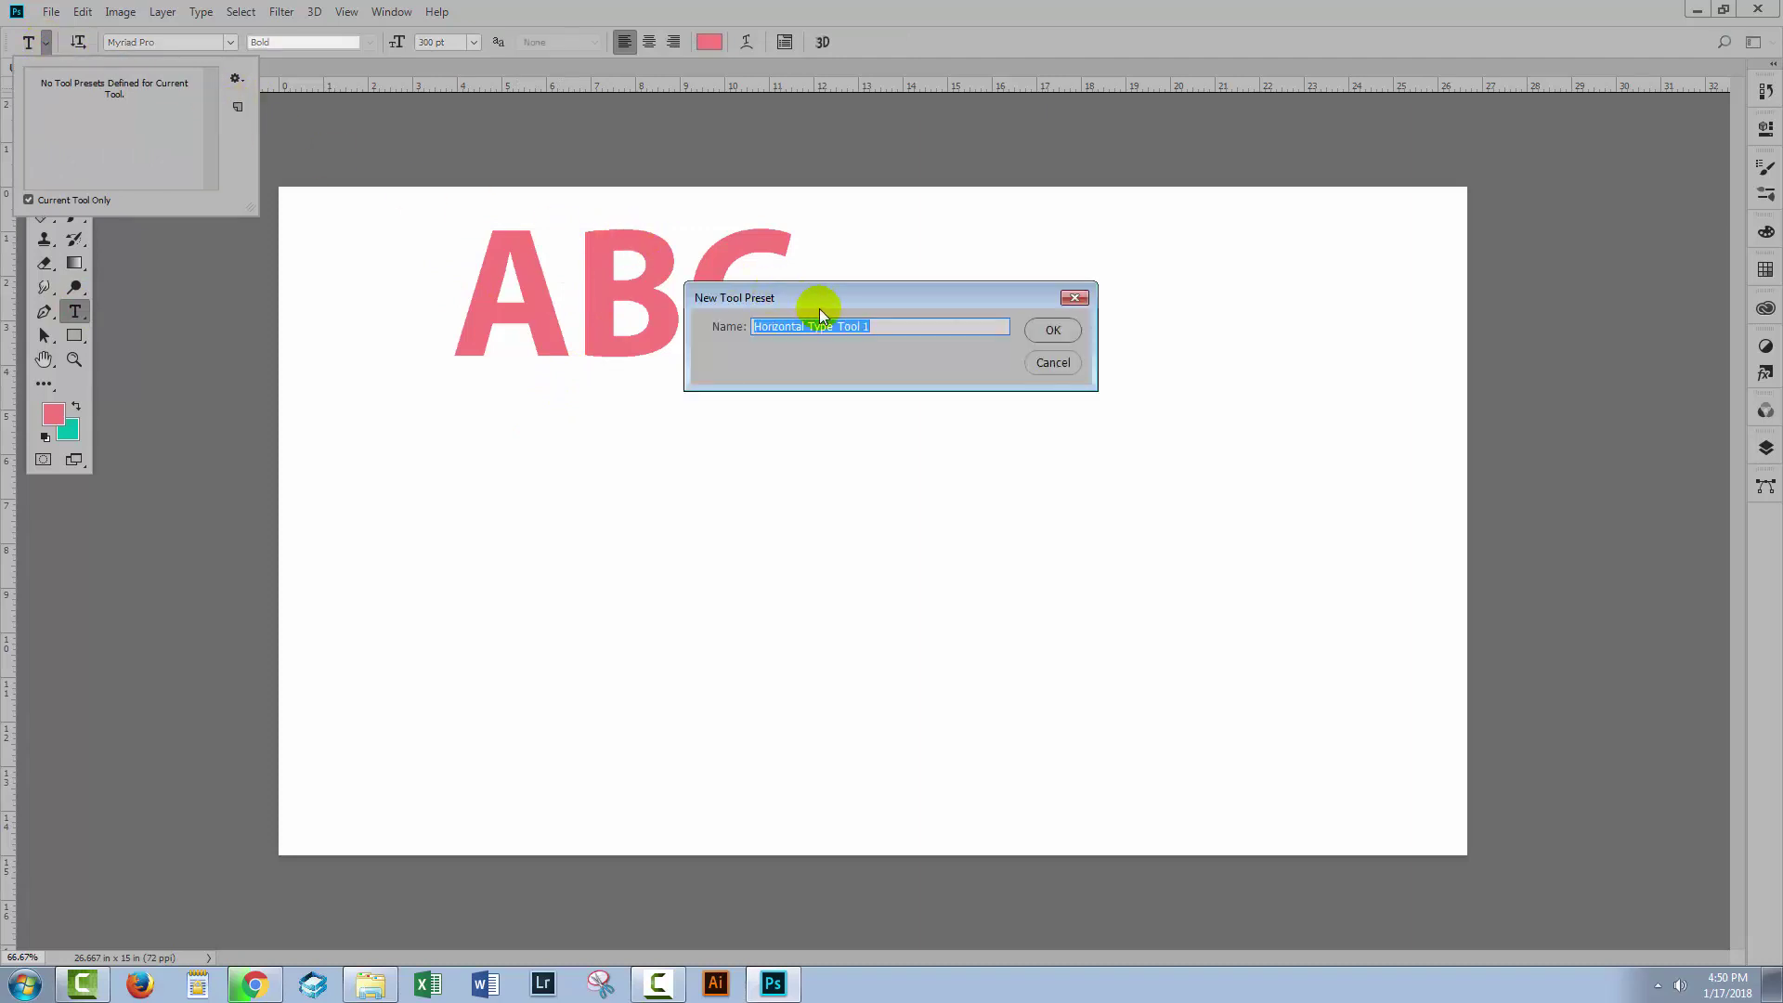
drag(816, 298, 683, 497)
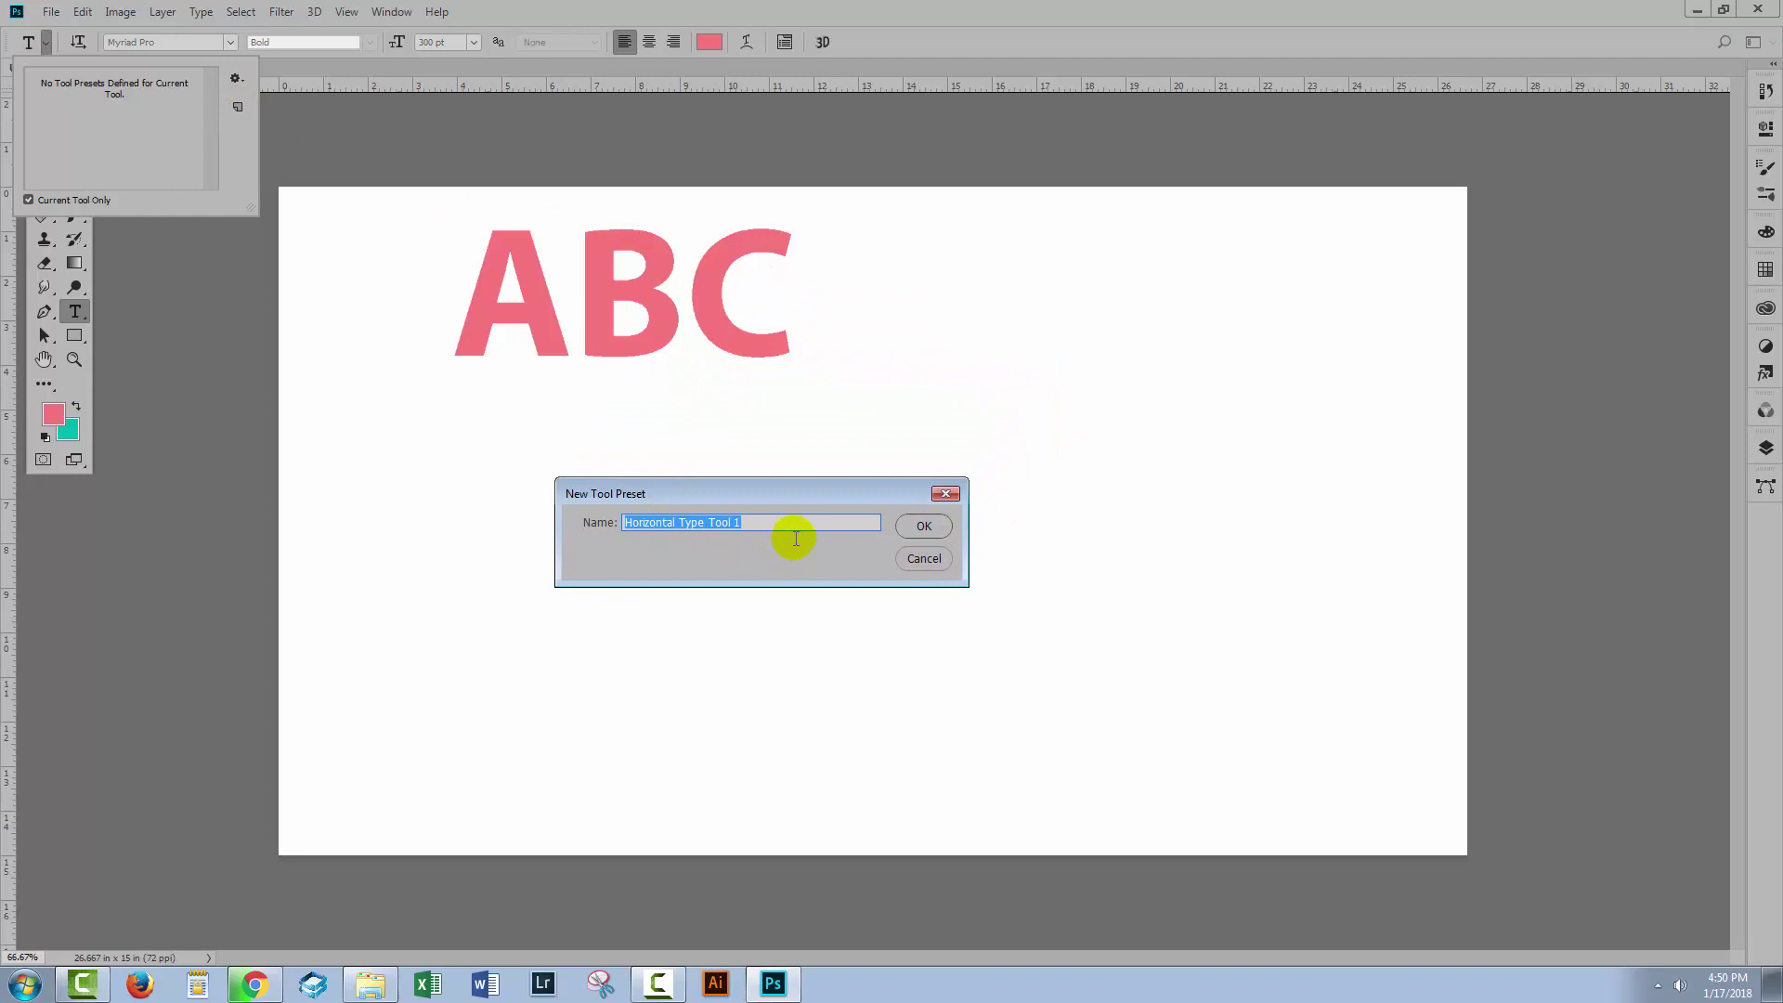
text(Pi)
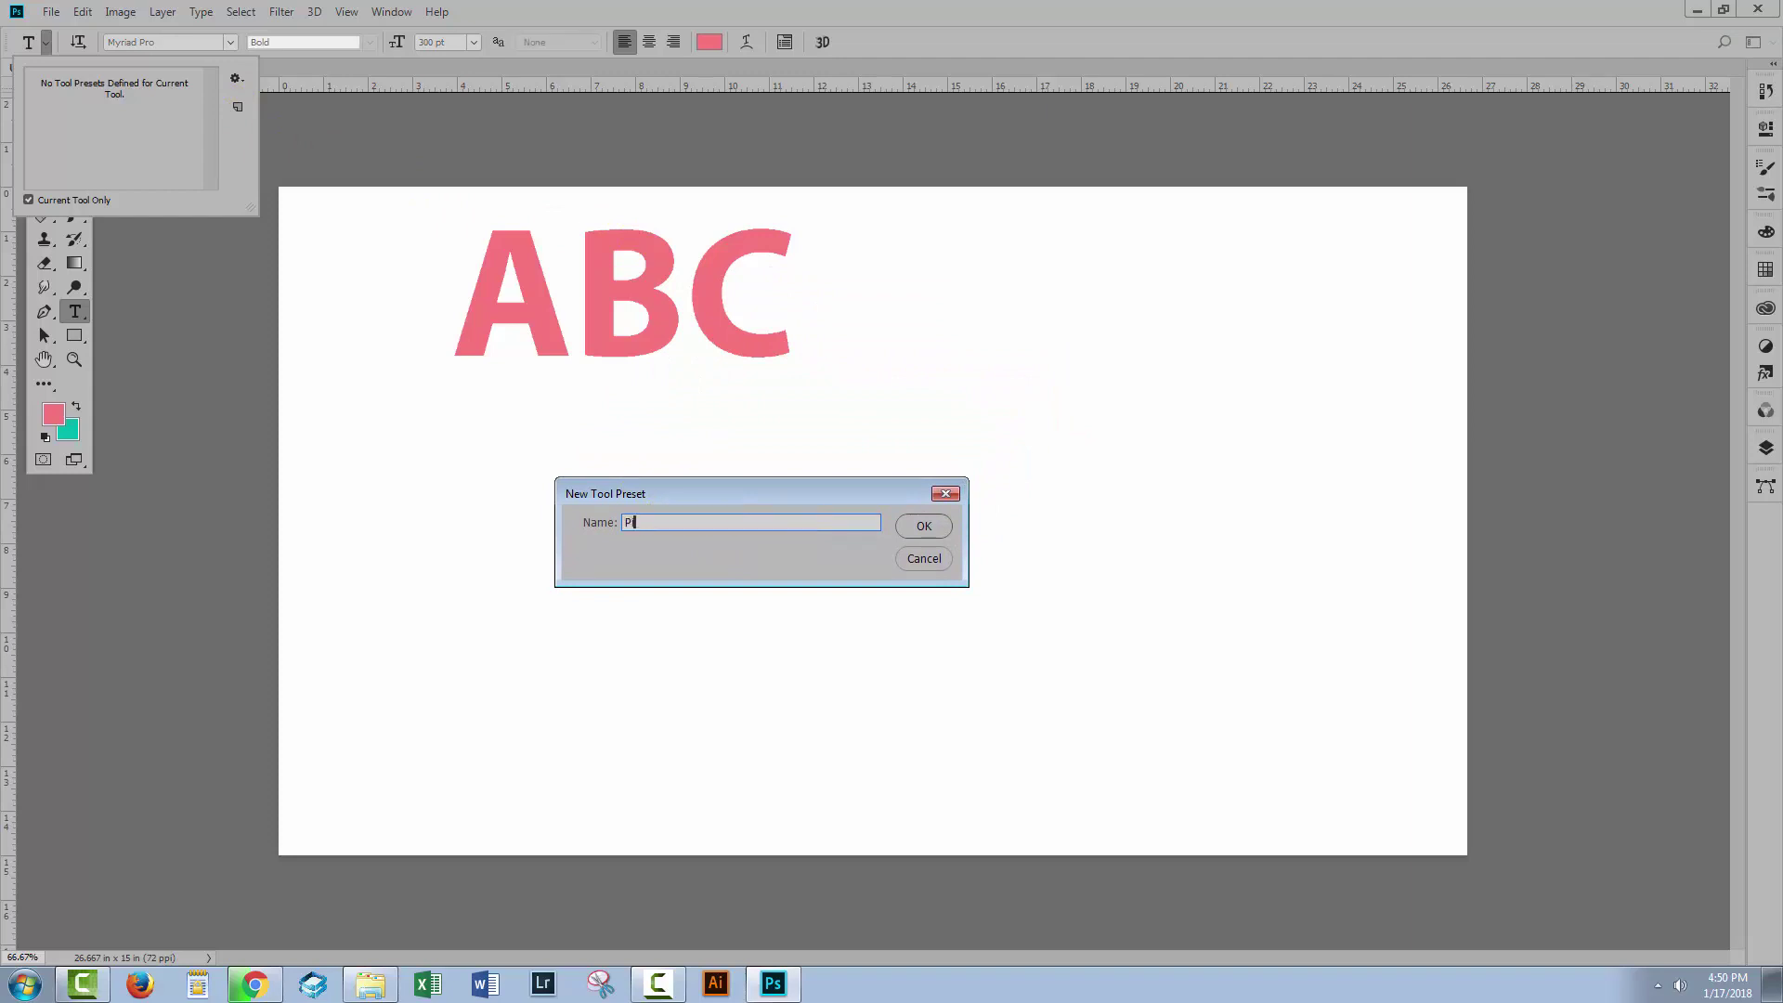
text(nk Myriad P)
text(ro Bold)
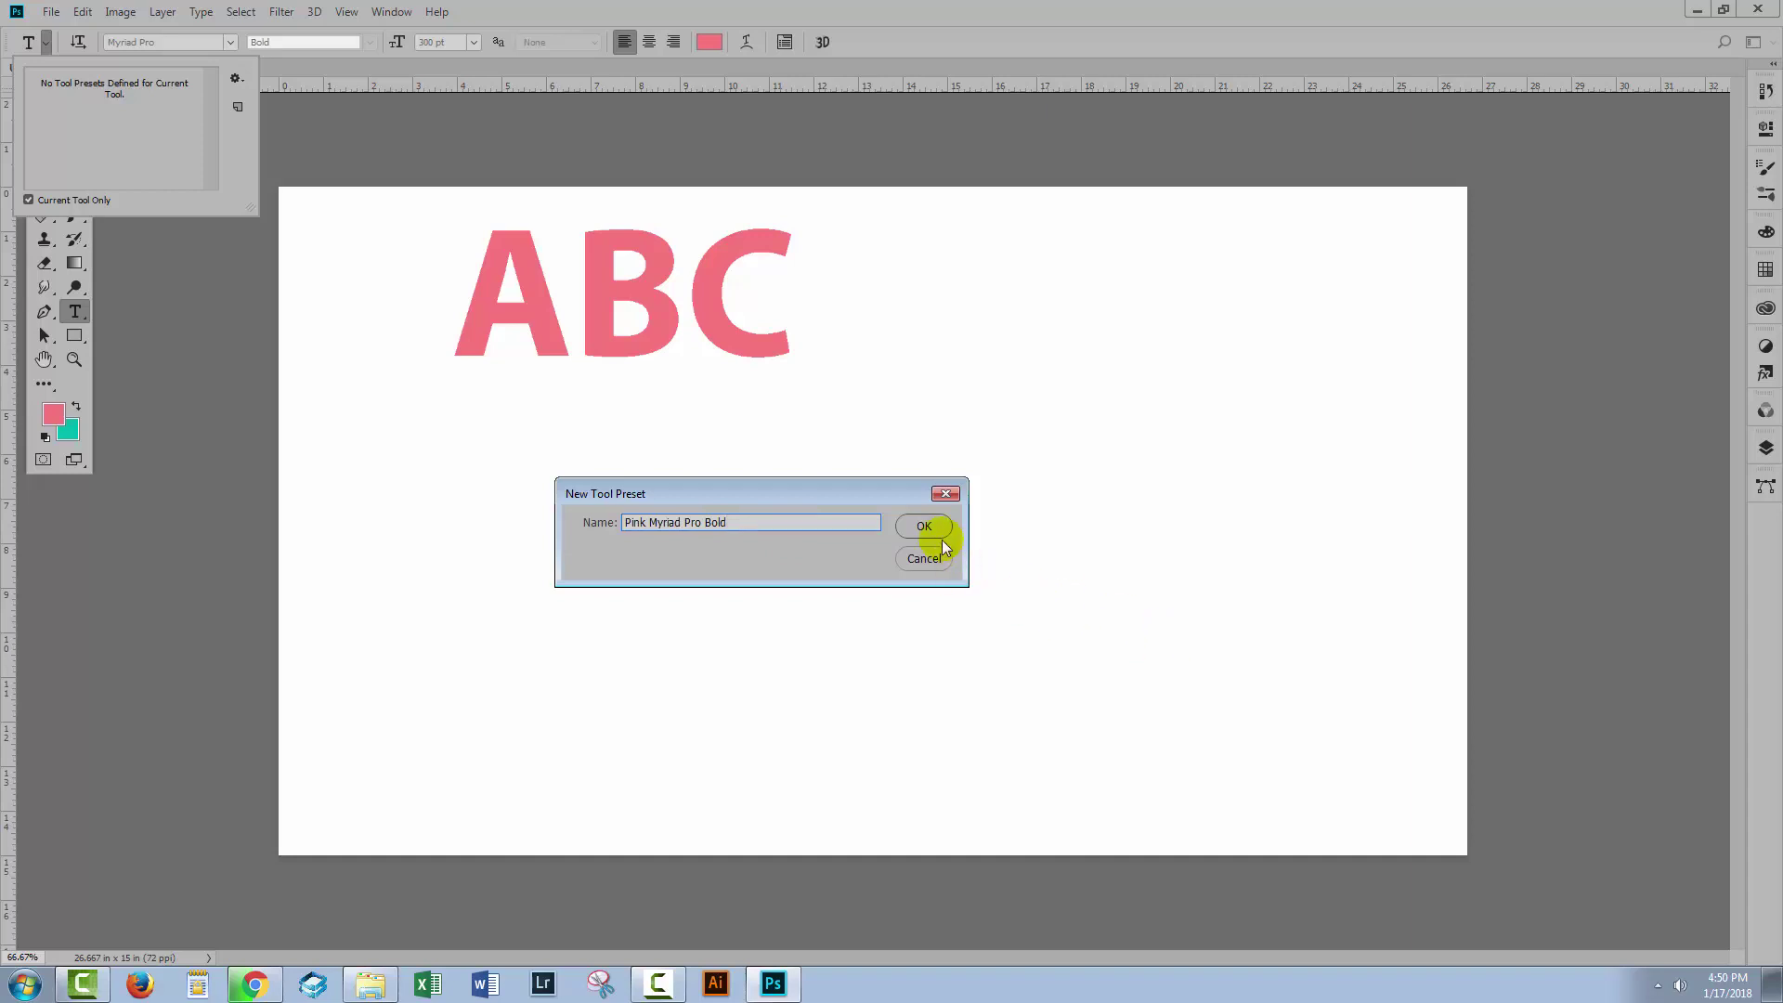
click(924, 526)
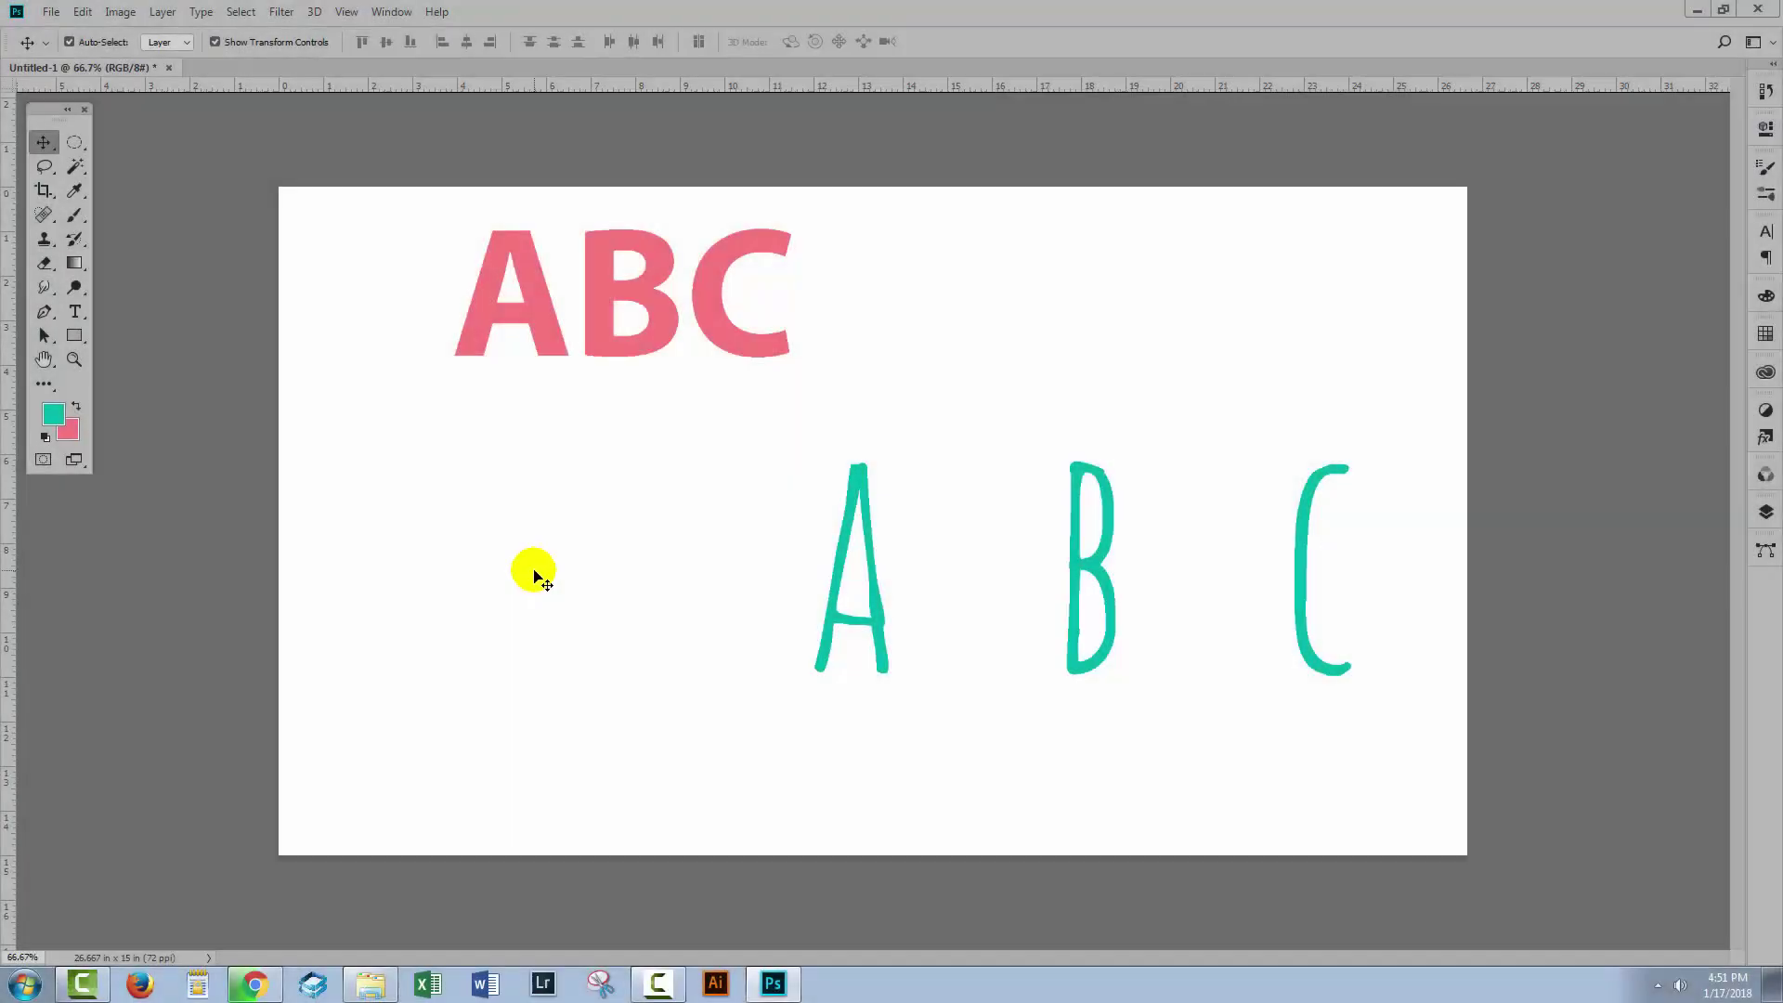
Select the teal Amatic 'ABC' layer and return to the Type tool.
drag(739, 505, 1343, 716)
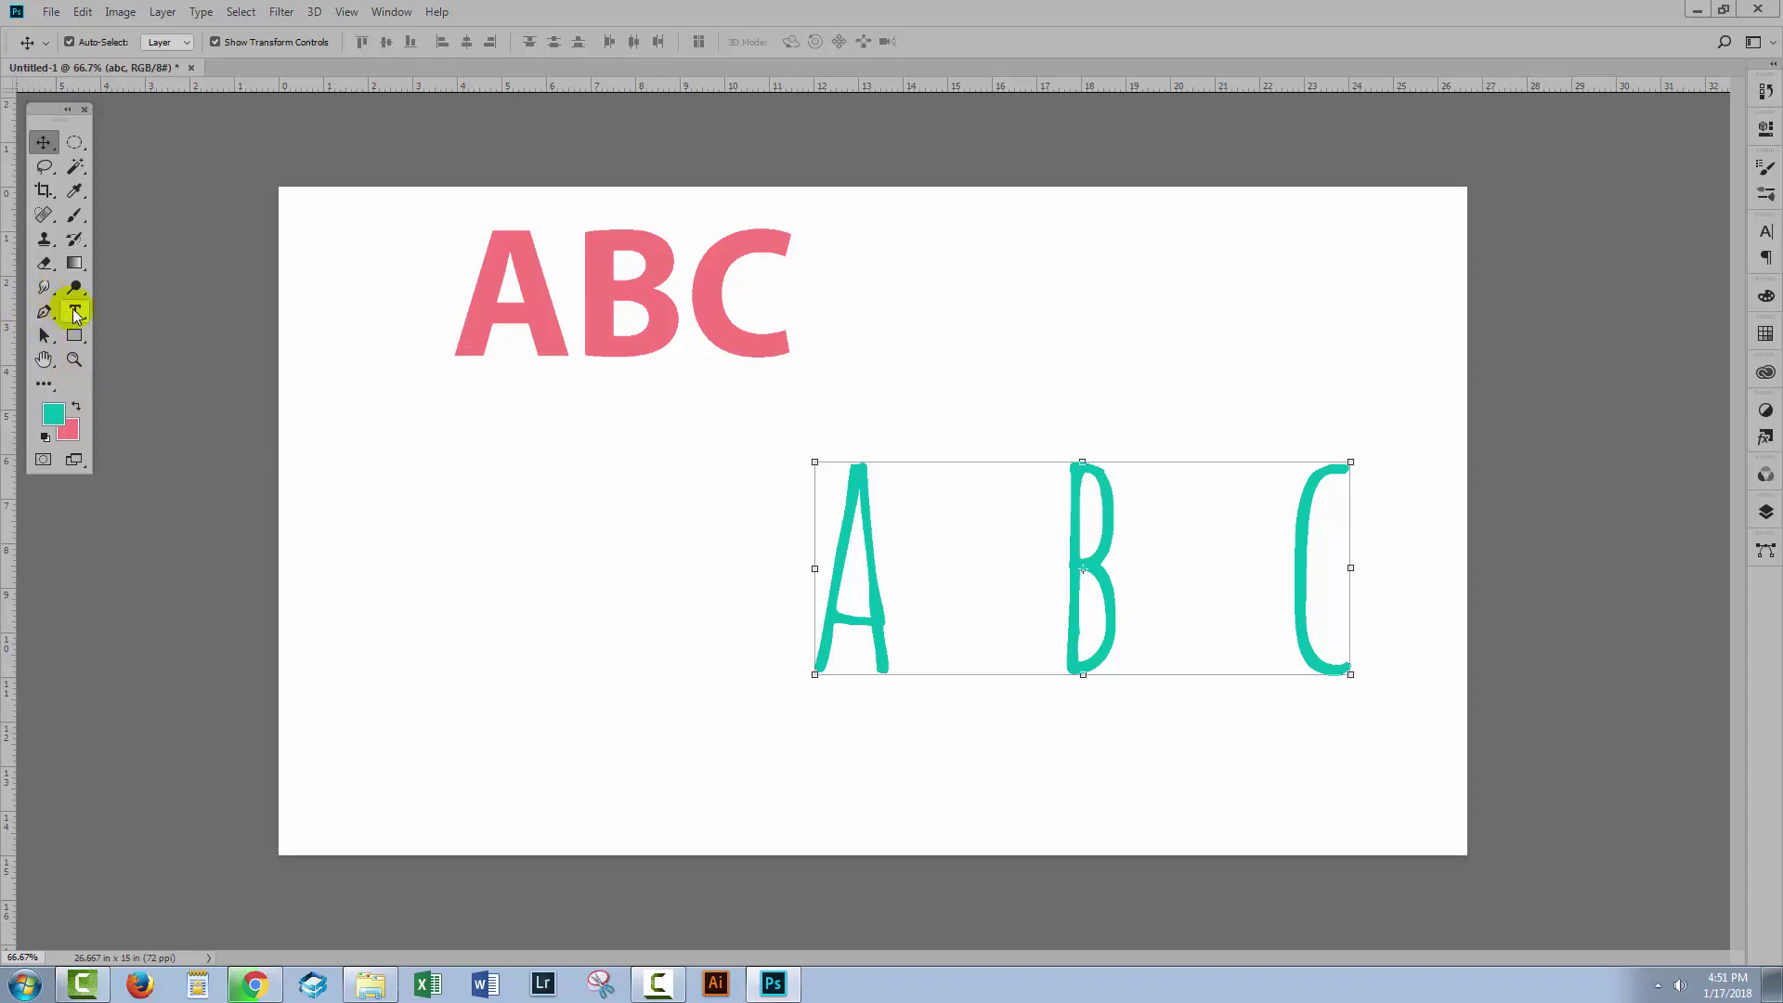
click(74, 309)
Create a new Type tool preset named 'Amatic Green Stretched' from the teal Amatic settings.
click(47, 44)
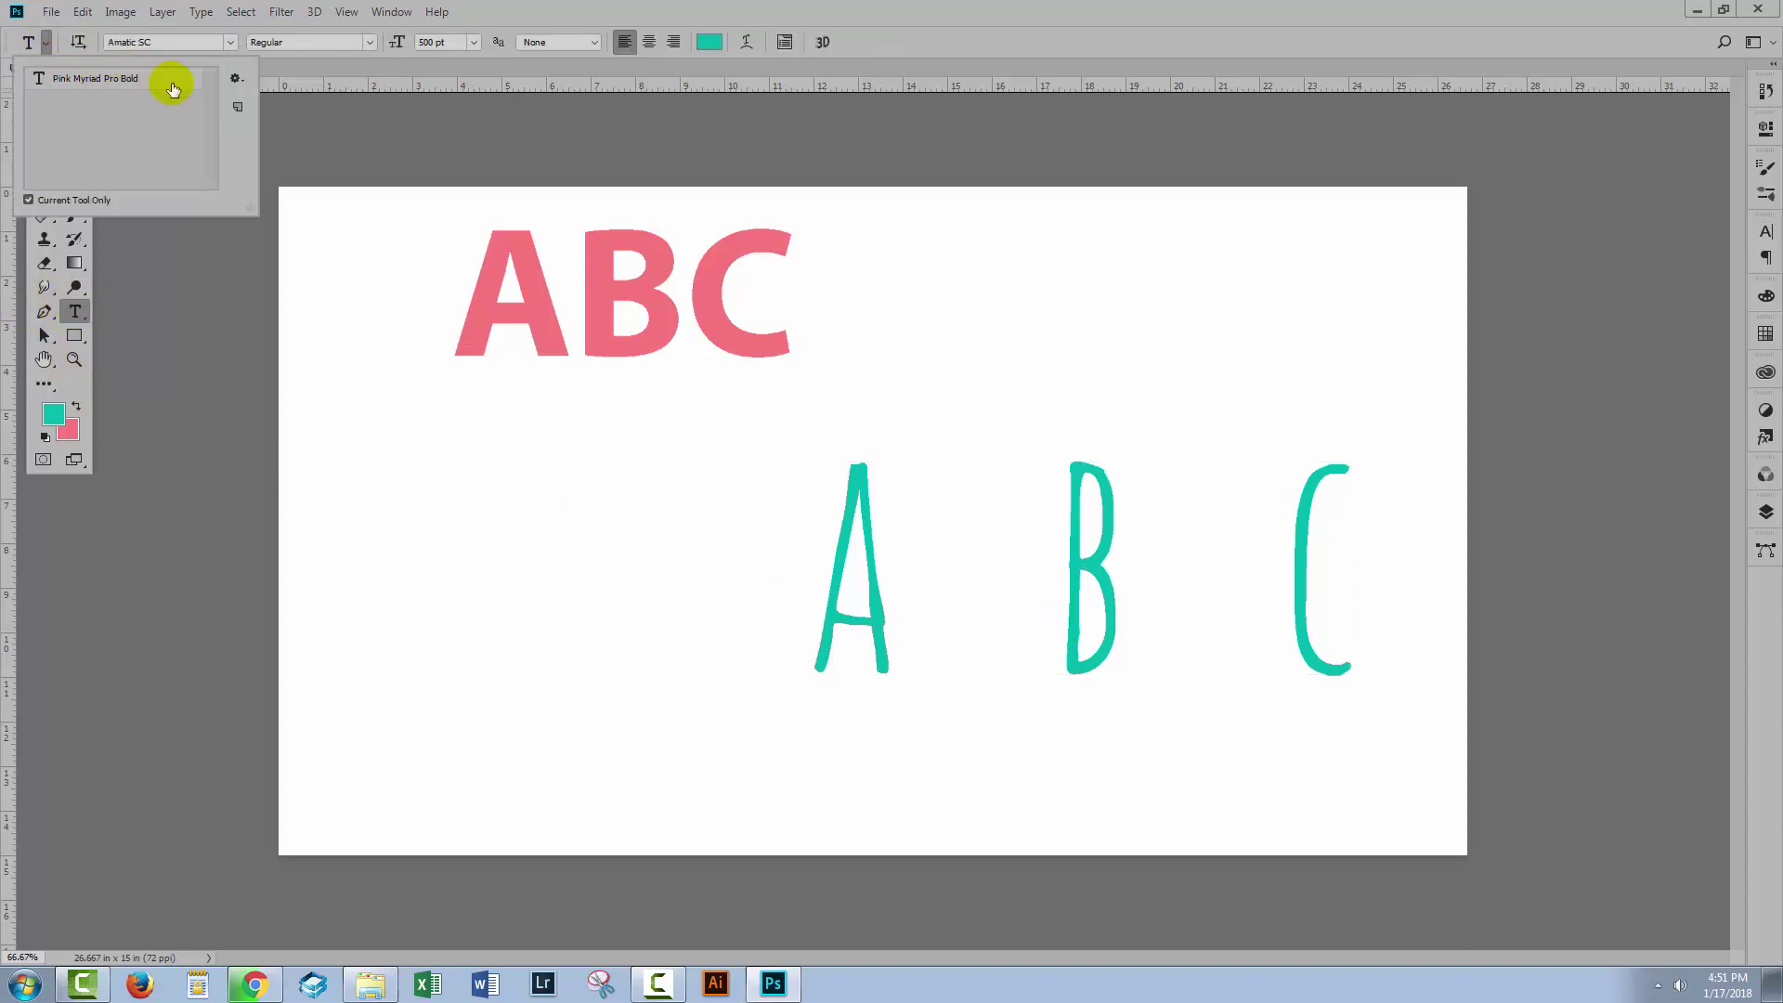
click(239, 107)
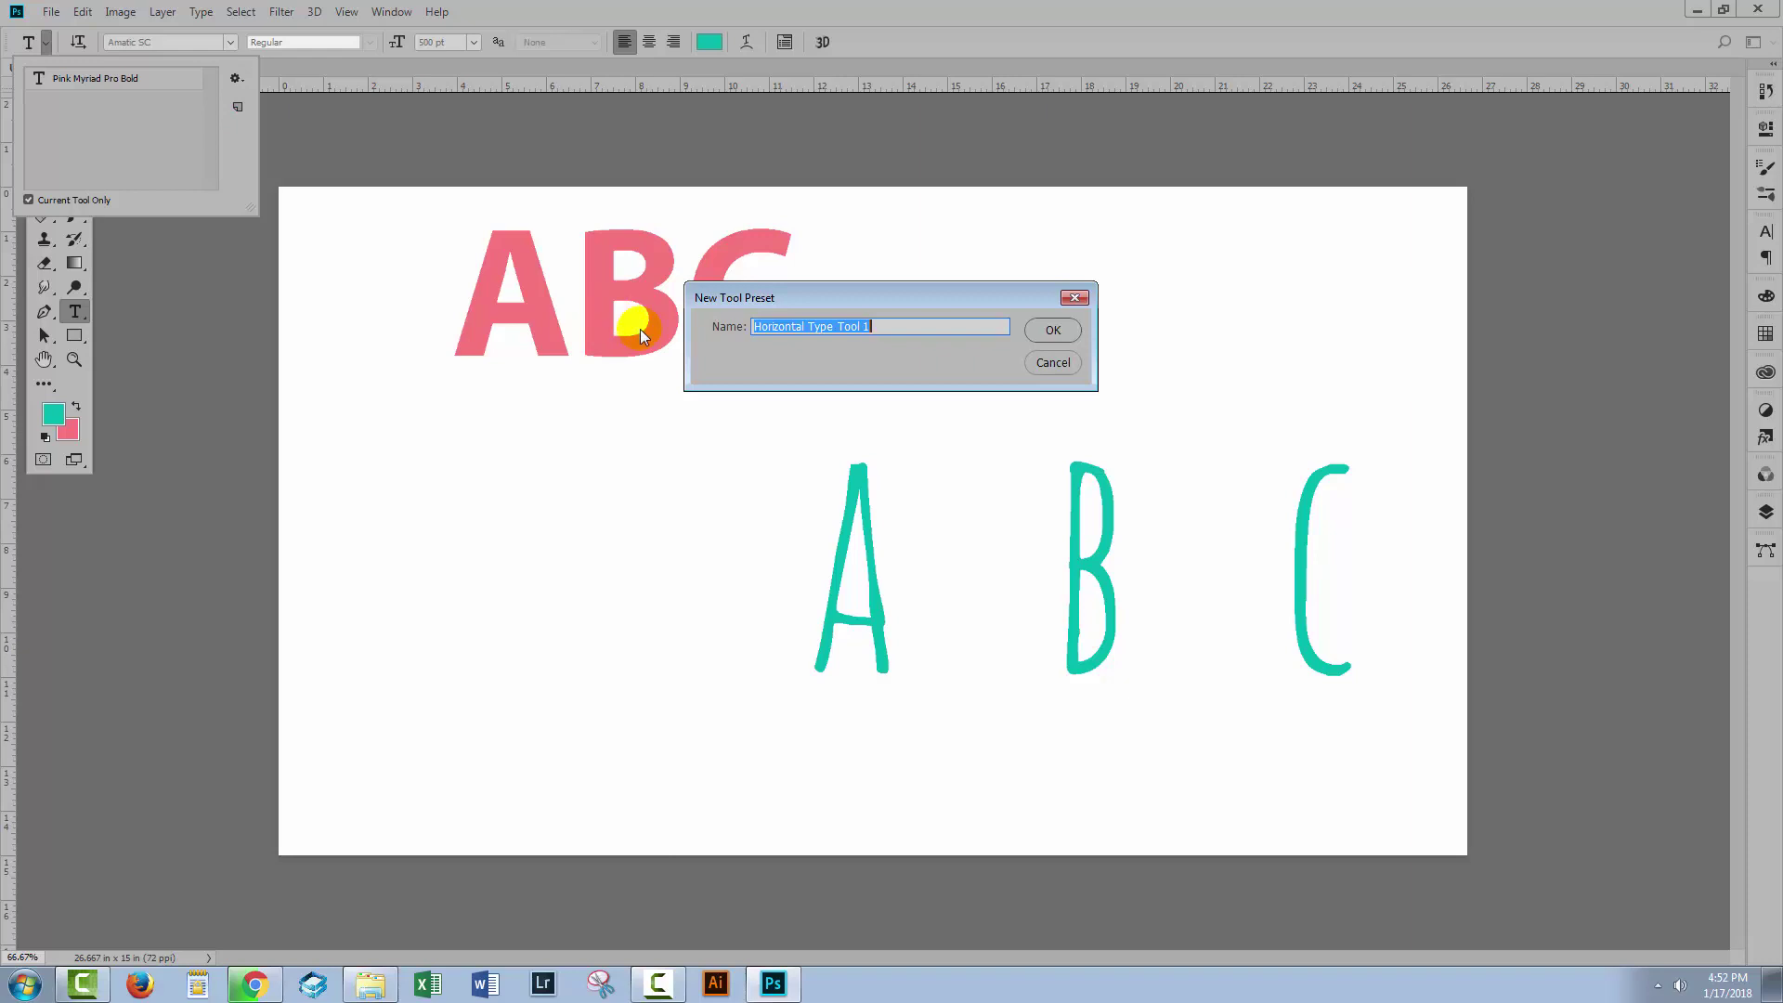
text(Amatic G)
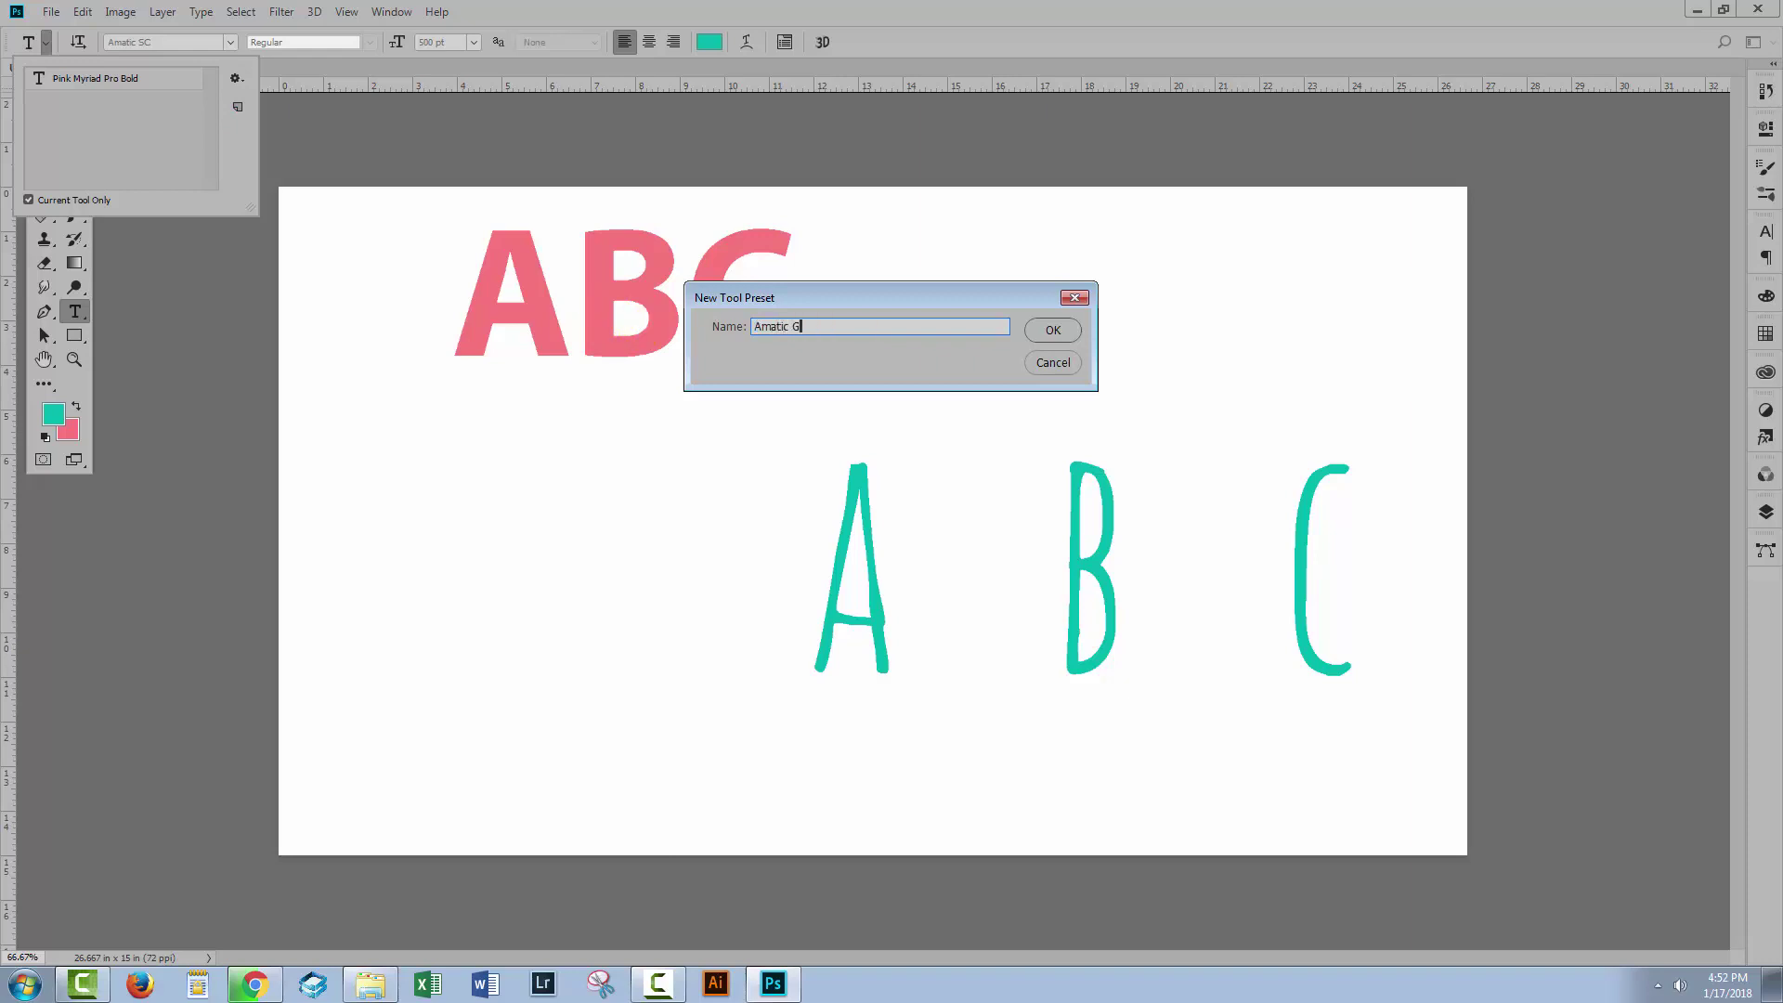
text(reen Stret)
text(ched)
key(Return)
key(v)
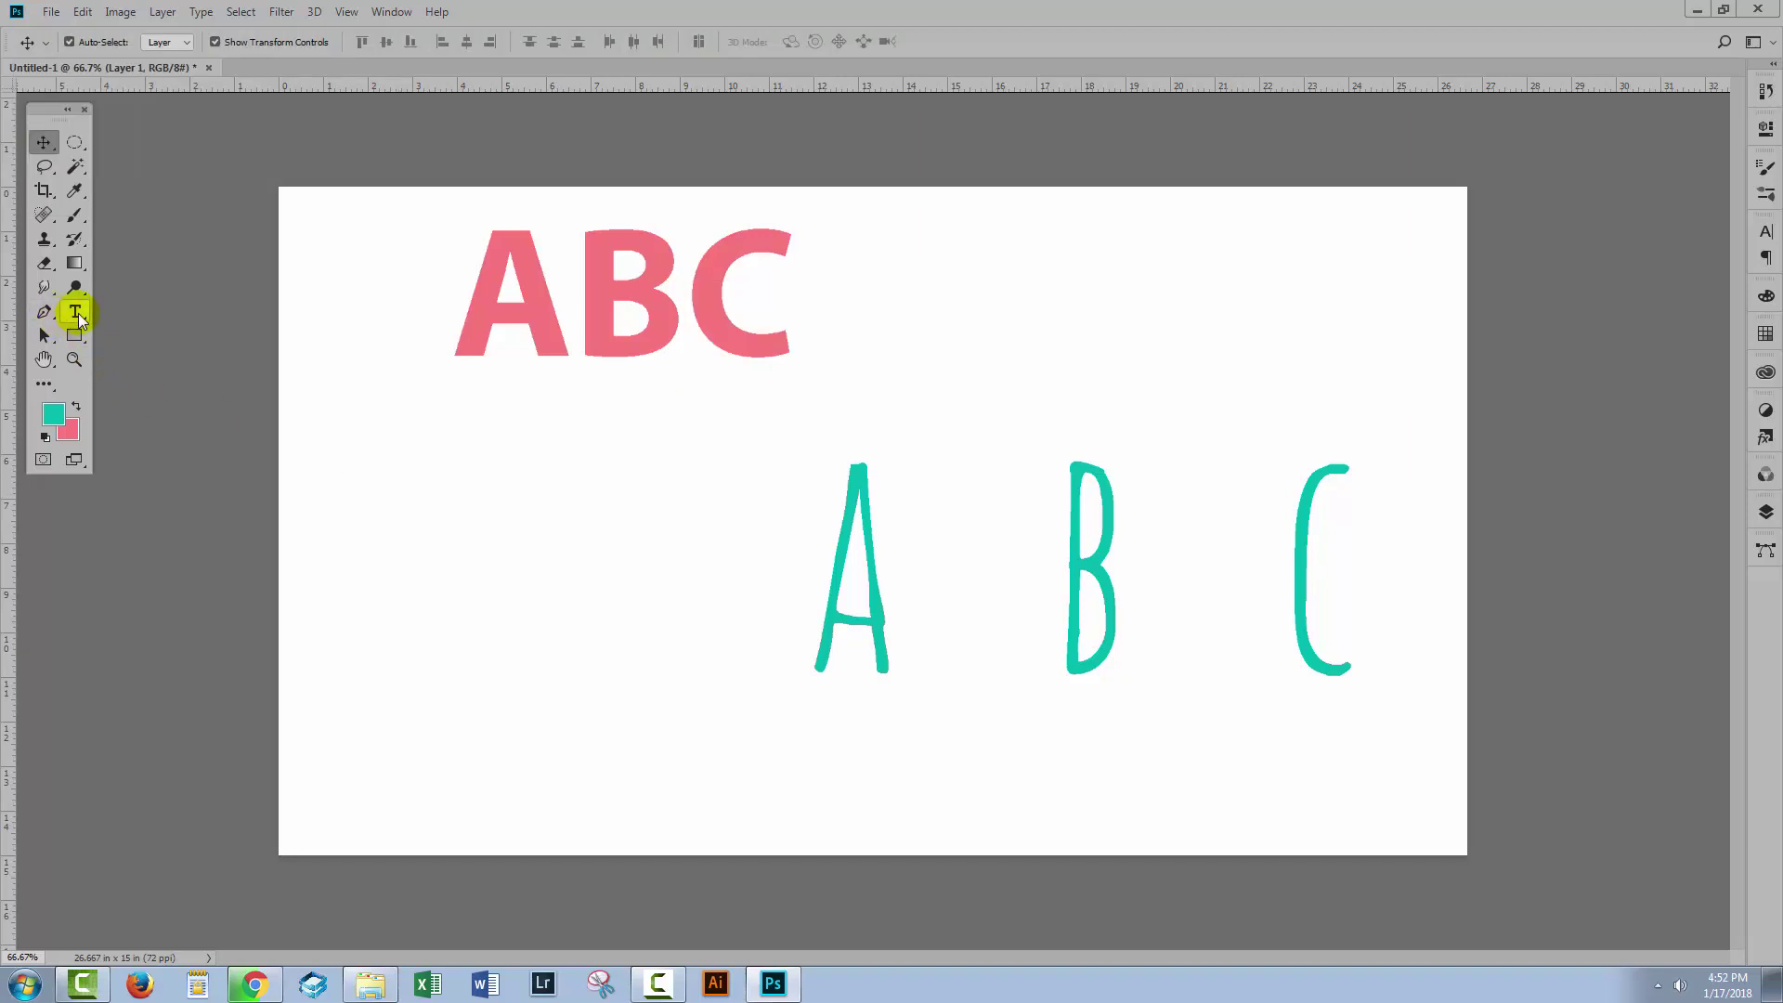
Load the 'Pink Myriad Pro Bold' preset and type a second pink 'ABC' left of the teal letters.
click(79, 314)
click(46, 42)
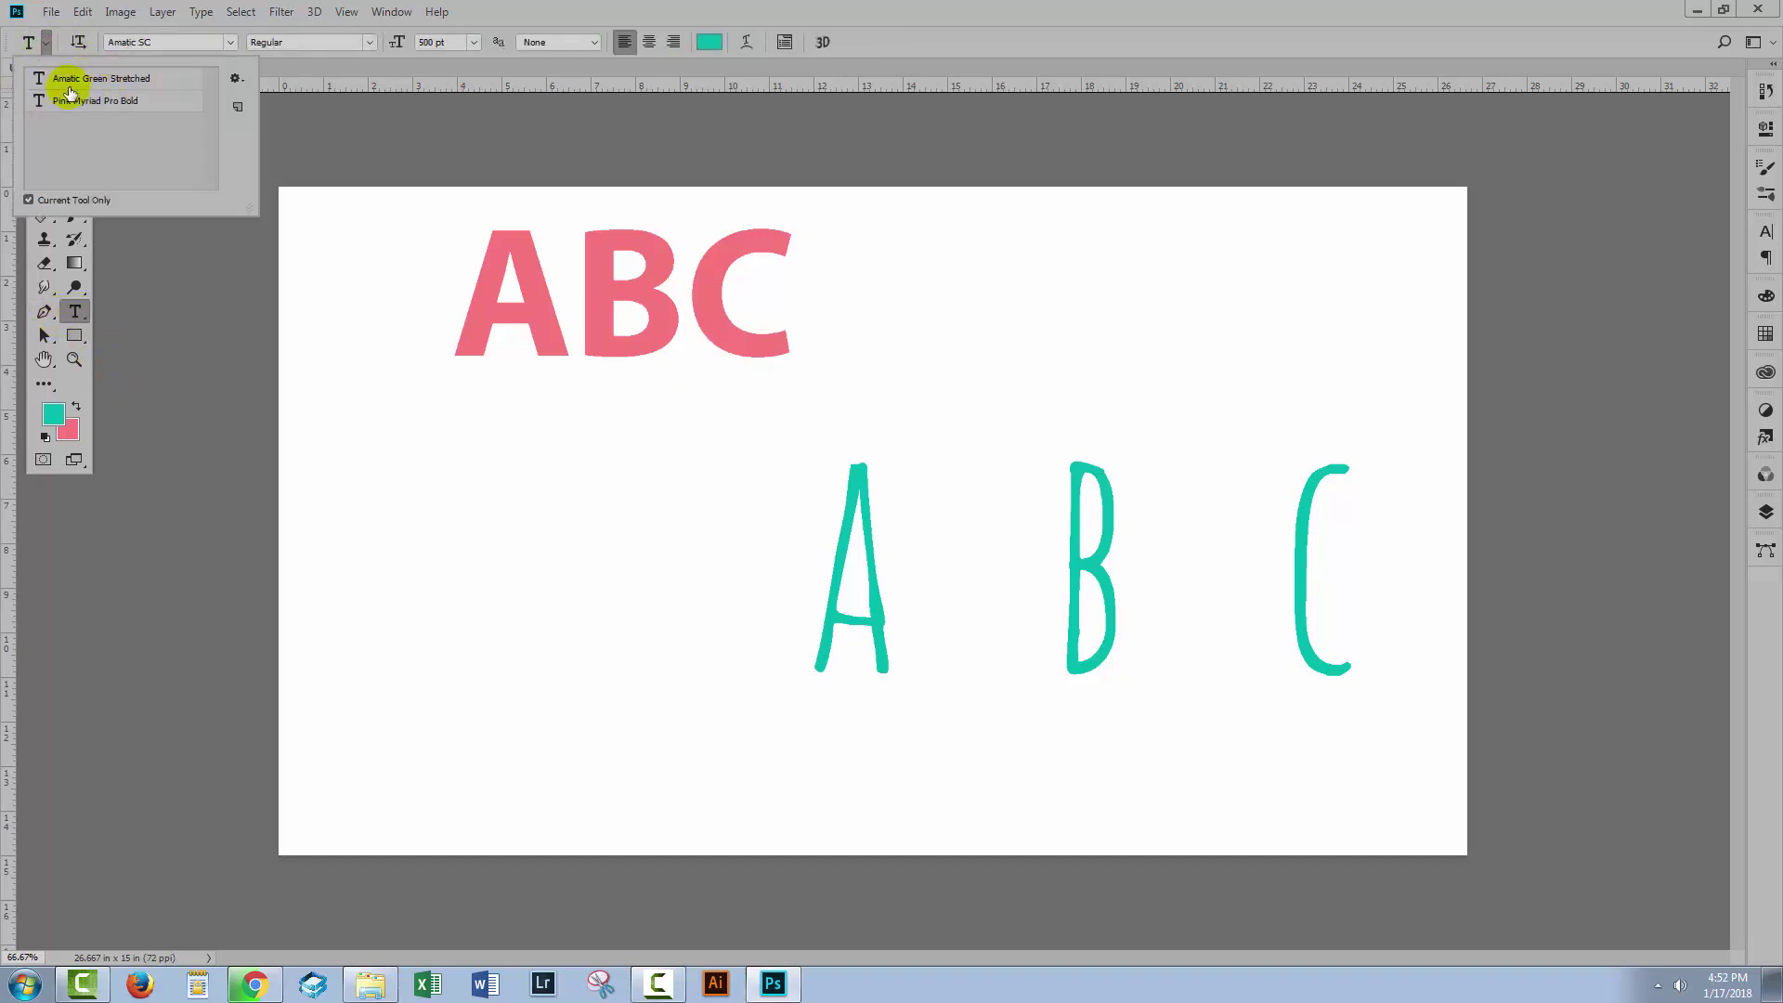
click(69, 107)
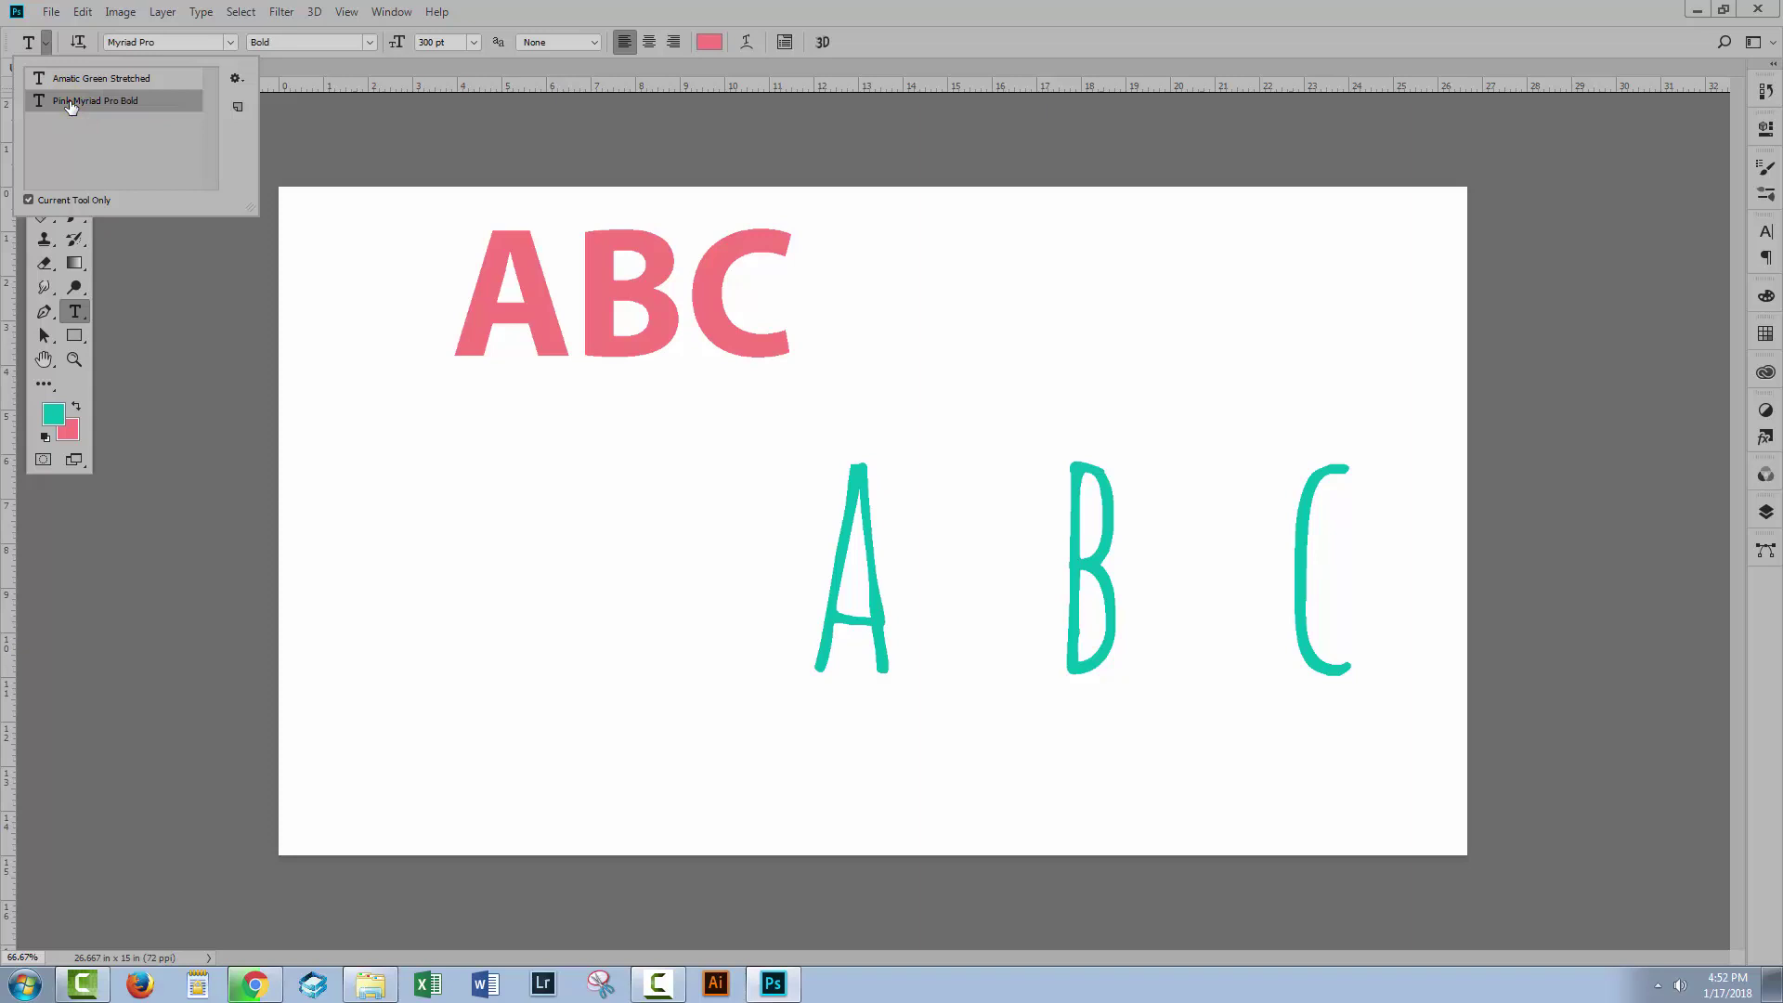
click(354, 608)
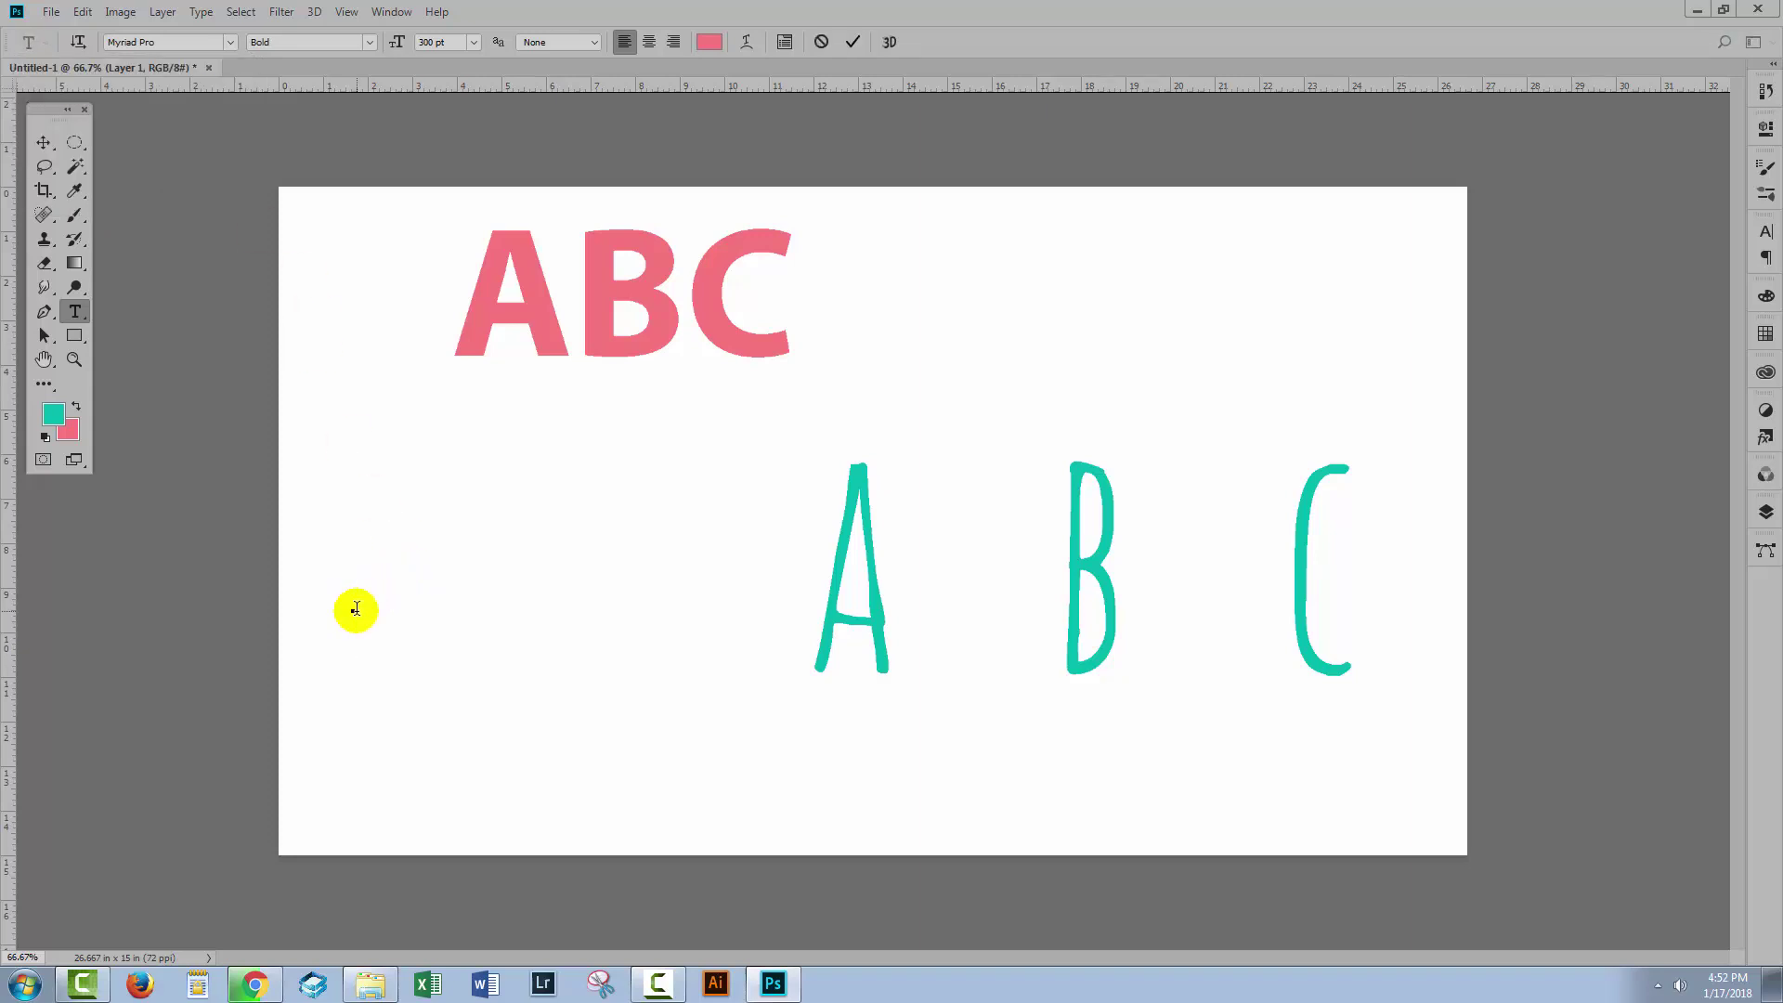
text(ABC)
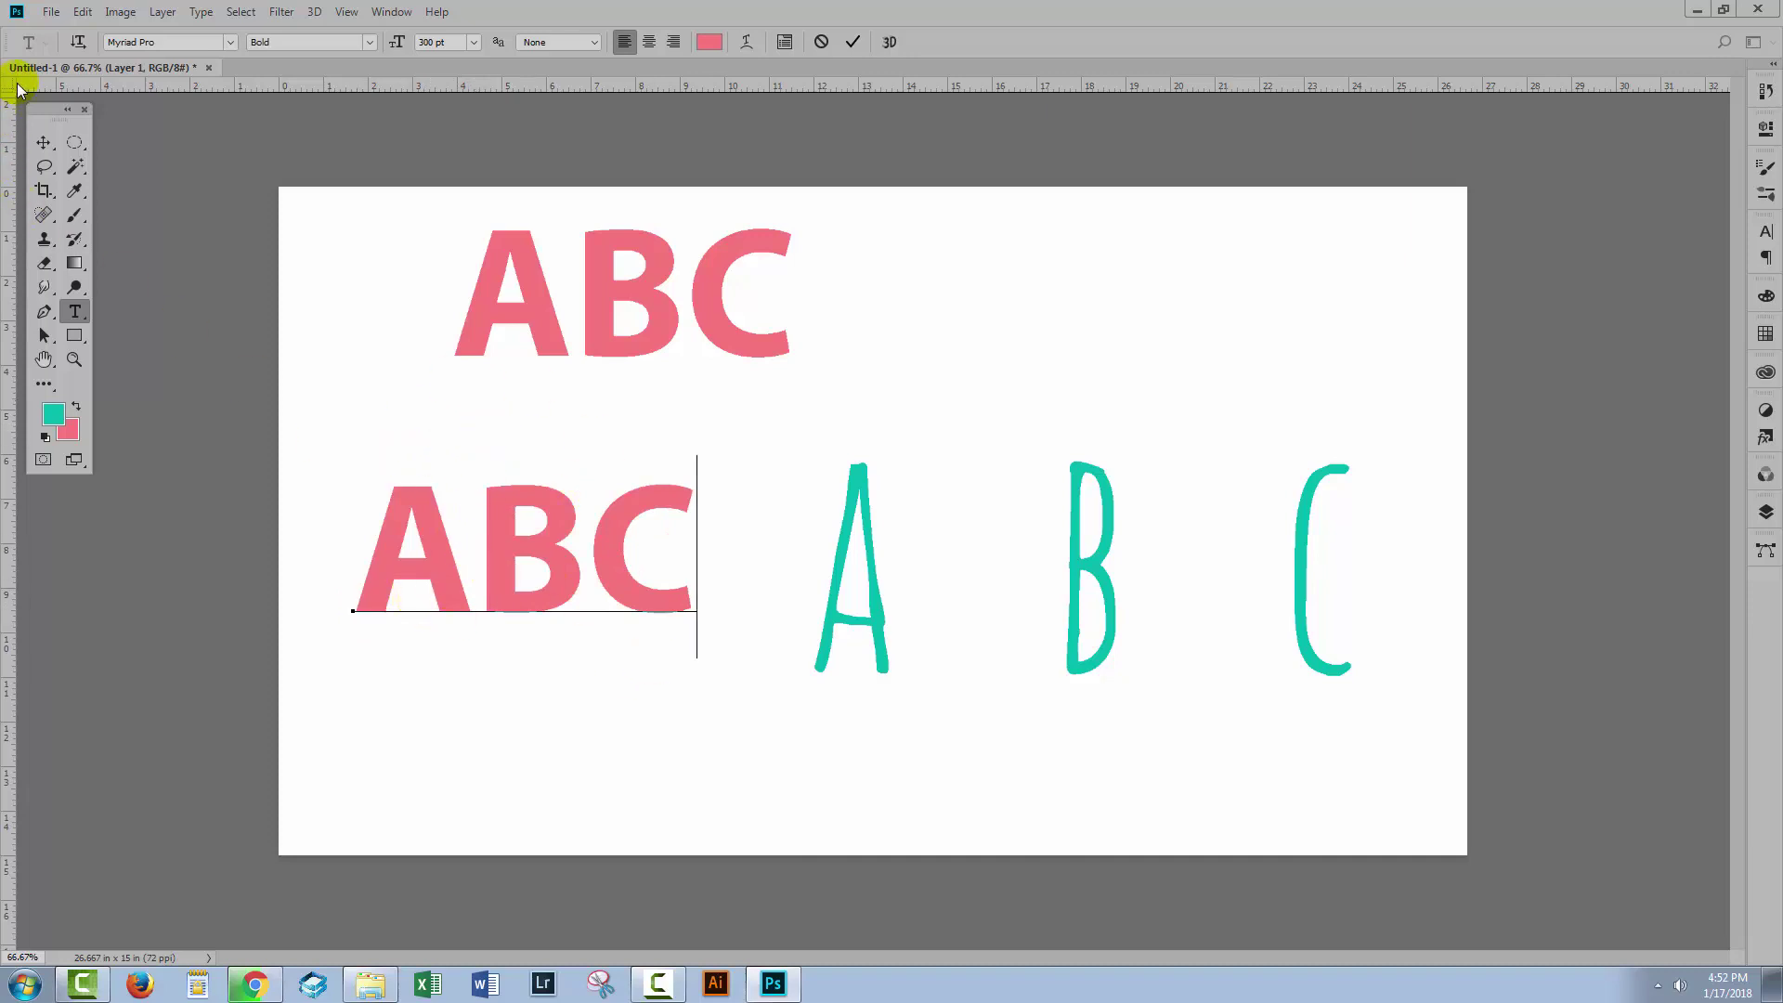
click(43, 143)
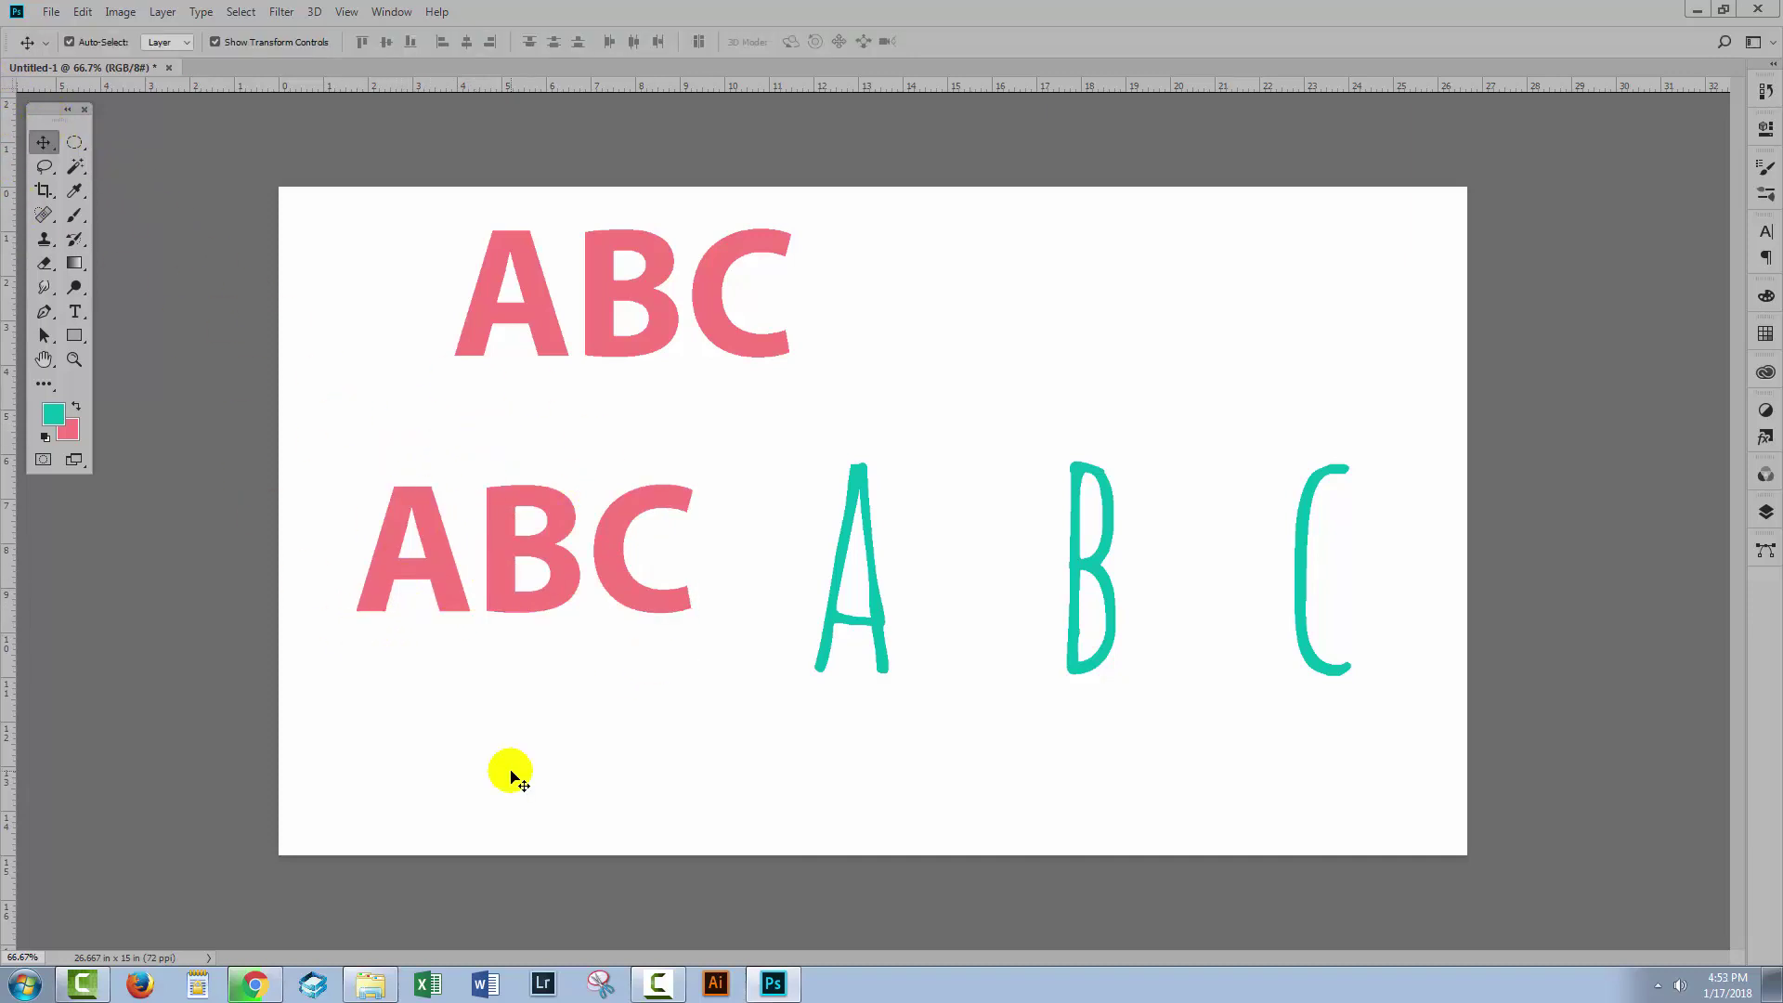